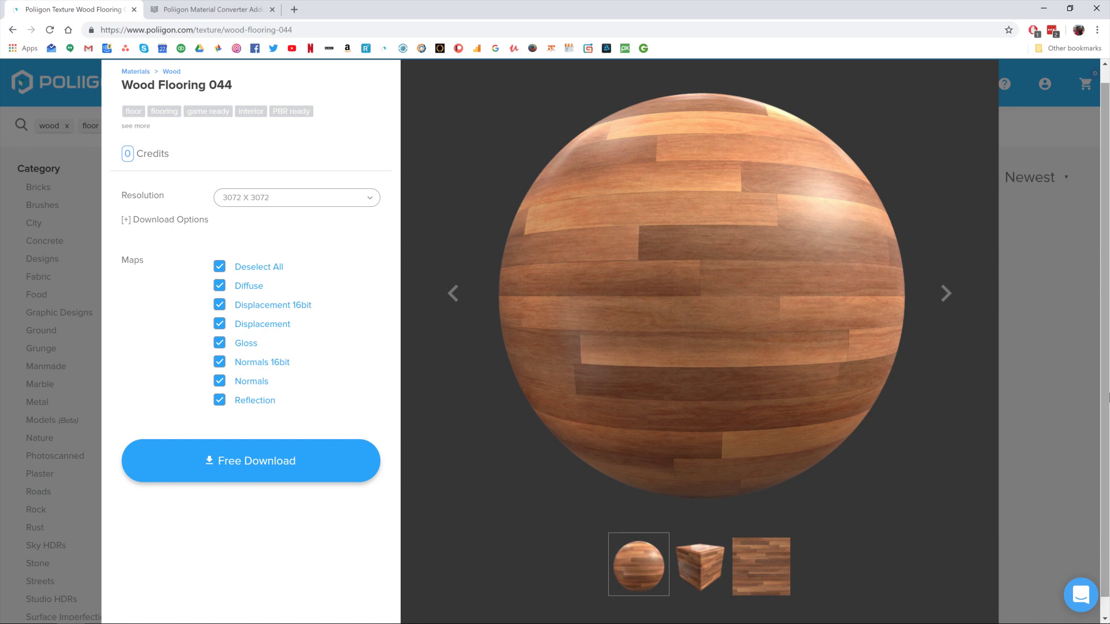
# Switch to the browser tab showing the Poliigon Material Converter Addon help article
pyautogui.click(234, 9)
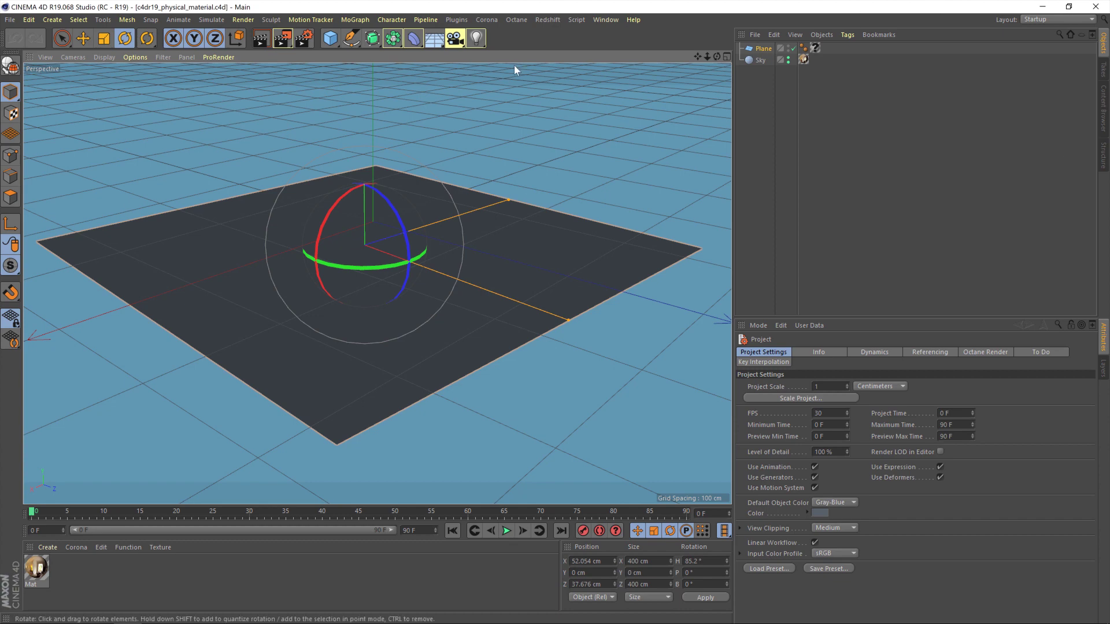
pyautogui.click(456, 19)
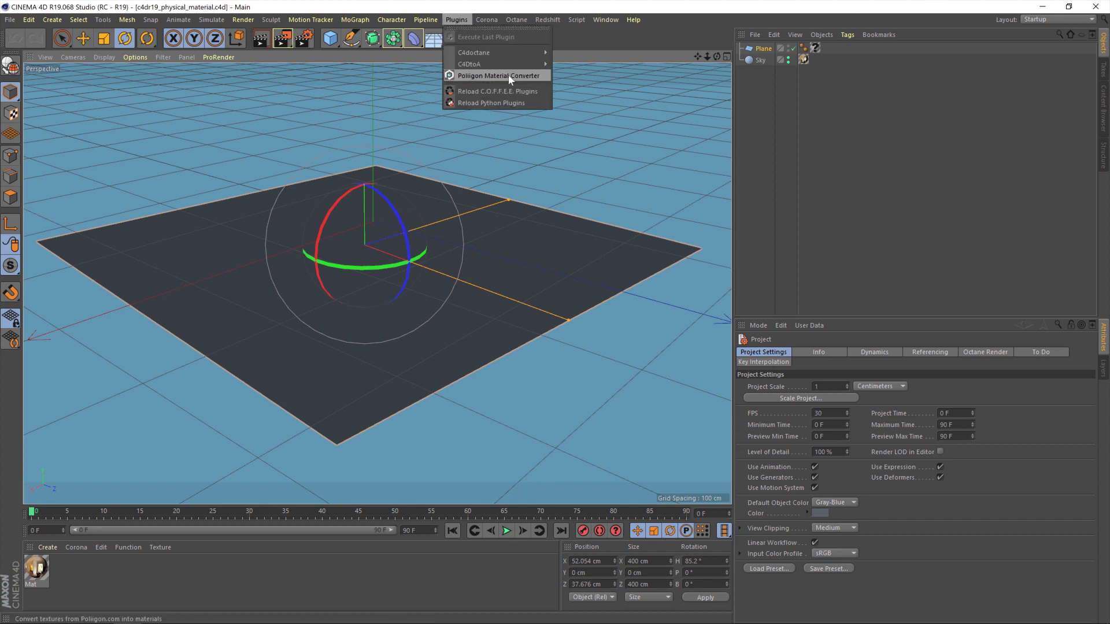
pyautogui.click(538, 76)
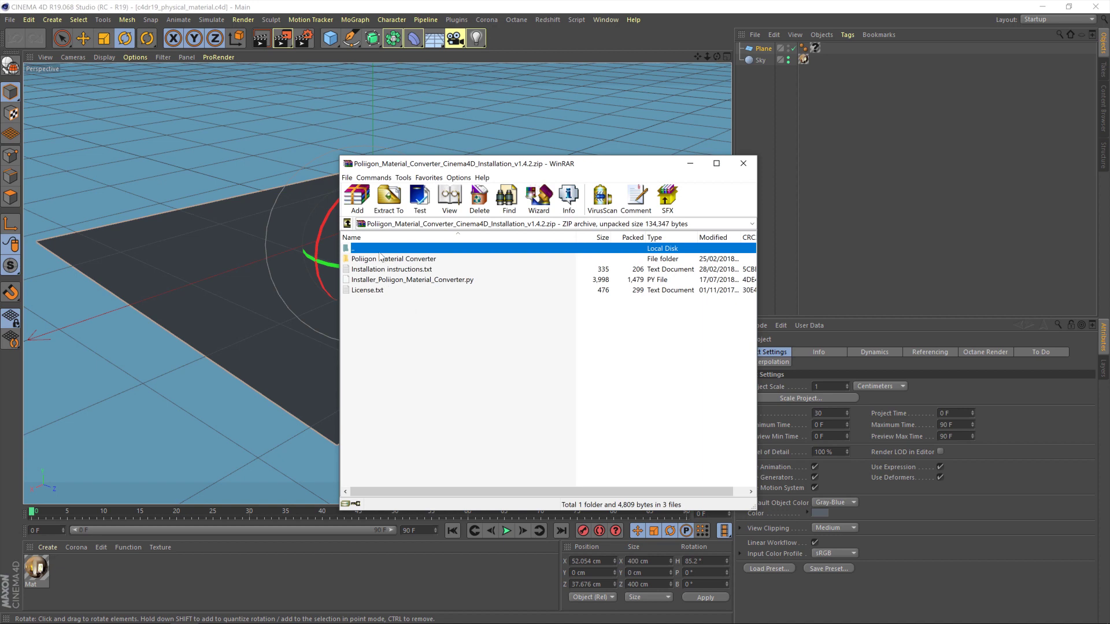
# Run Installer_Poliigon_Material_Converter.py from the Desktop Poliigon_Material_Converter folder and confirm the install
pyautogui.click(434, 9)
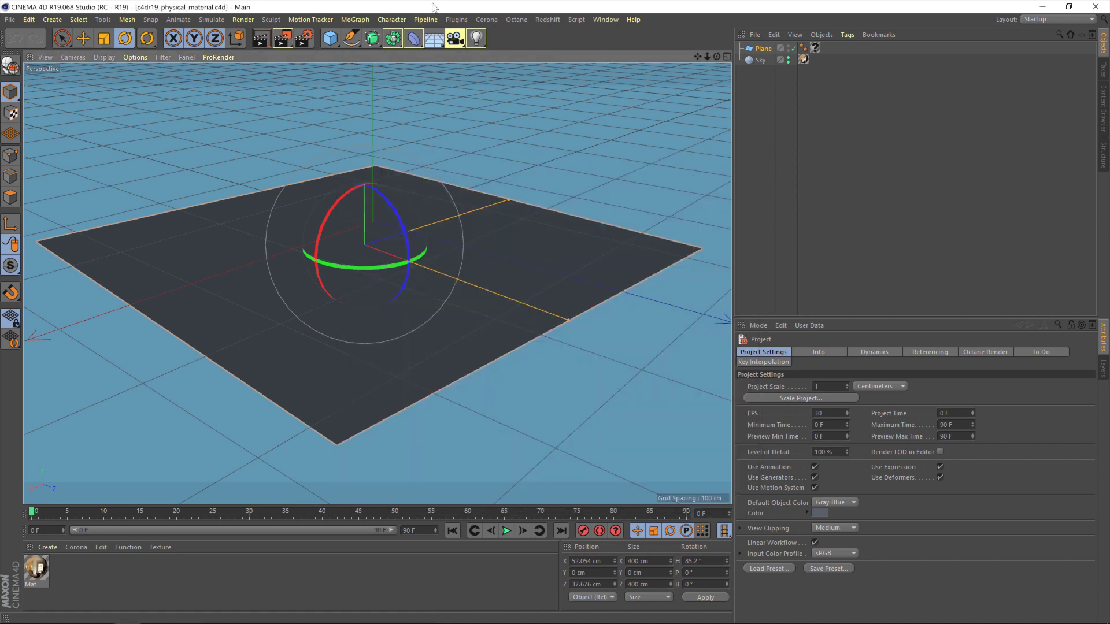
pyautogui.click(574, 19)
pyautogui.moveTo(619, 38)
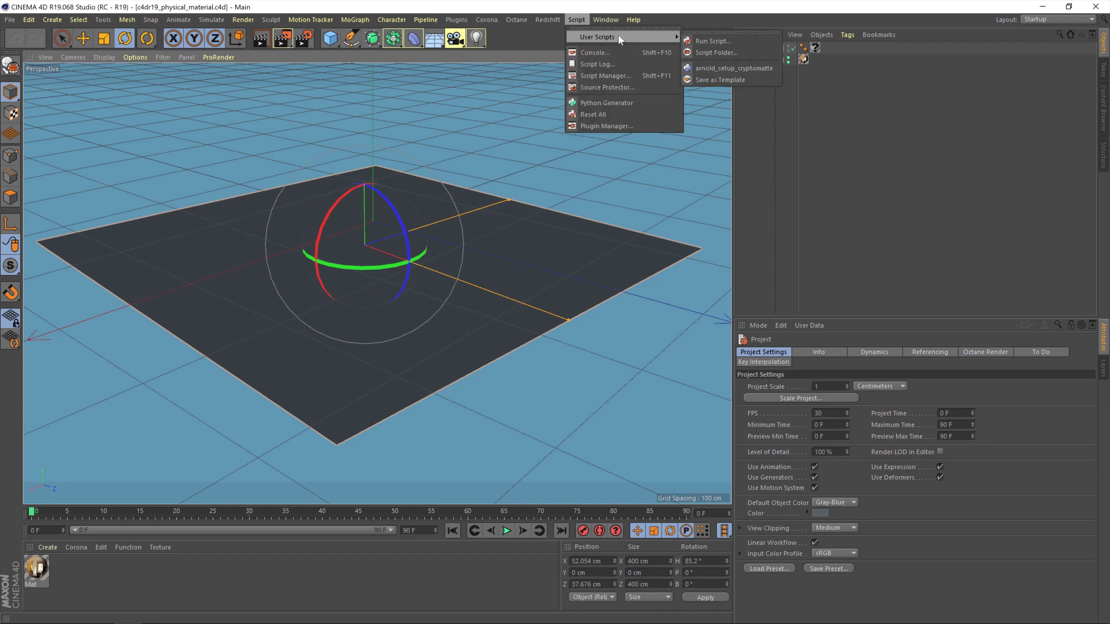
pyautogui.click(727, 40)
pyautogui.click(124, 244)
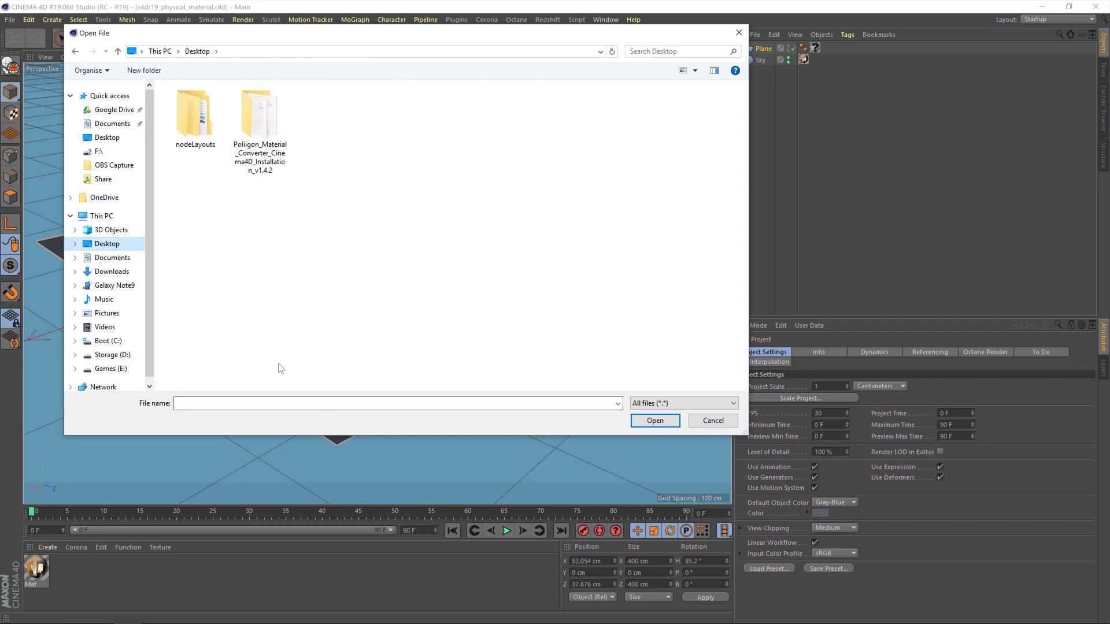
pyautogui.doubleClick(259, 130)
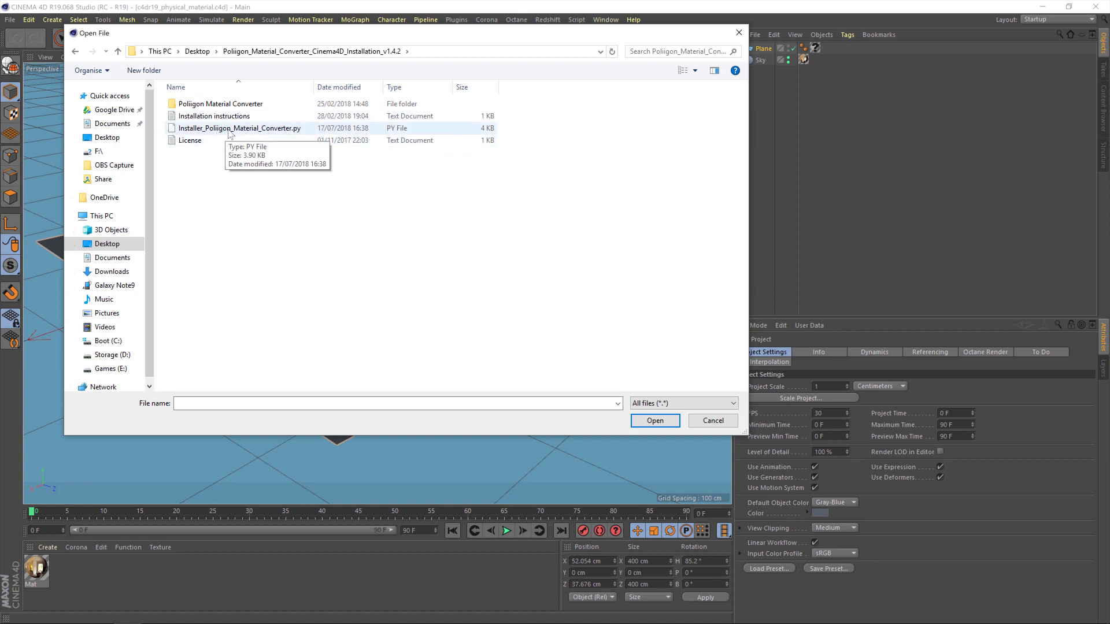
pyautogui.click(302, 128)
pyautogui.click(653, 421)
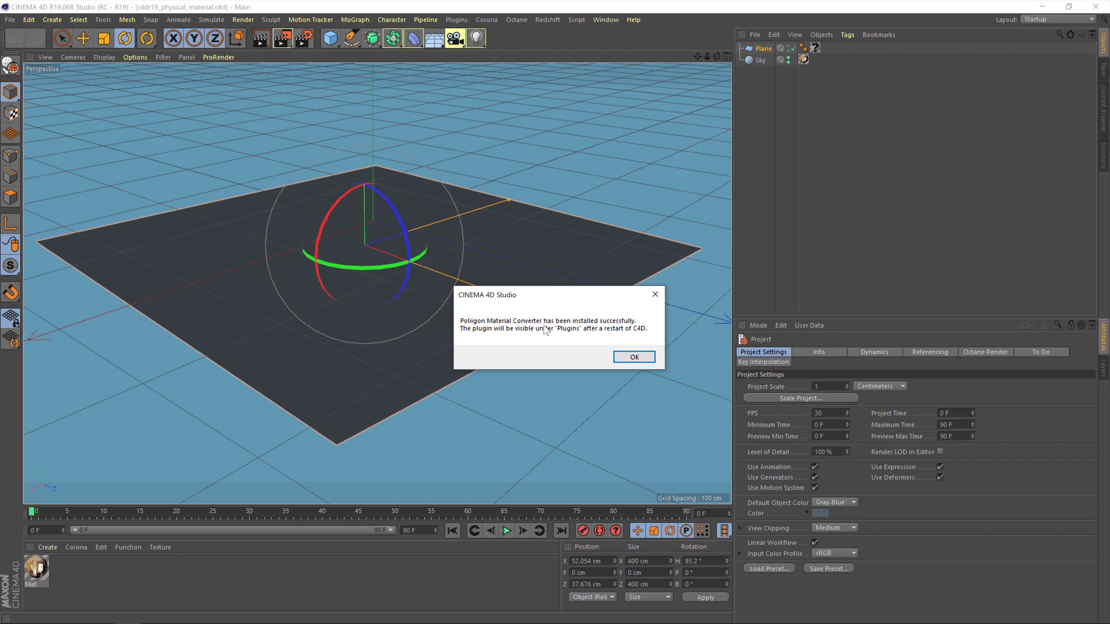
pyautogui.click(634, 357)
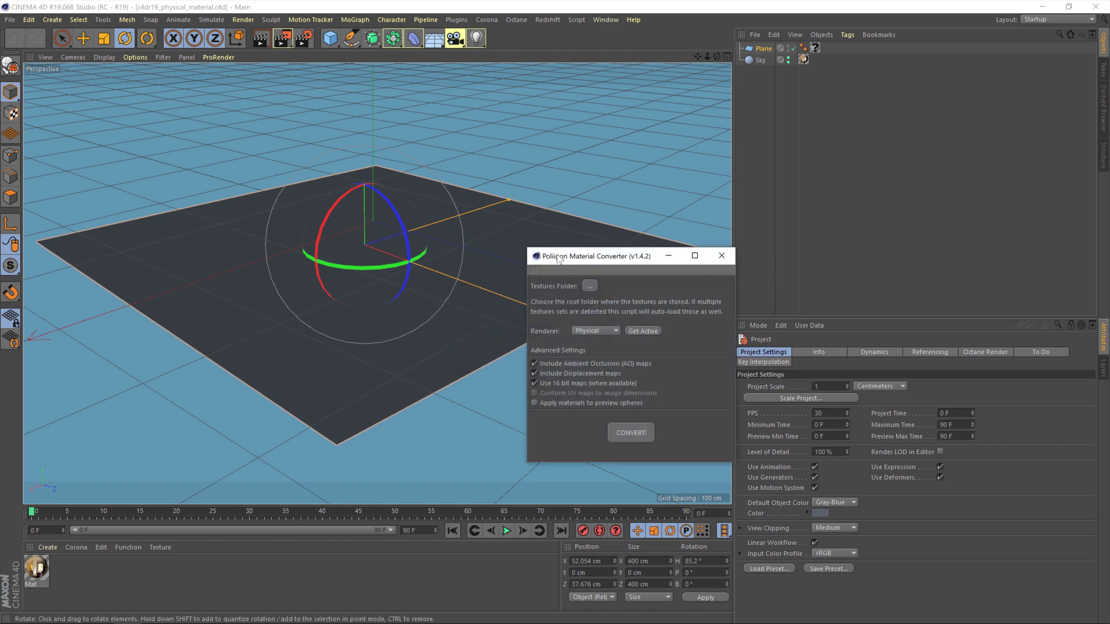
pyautogui.moveTo(610, 265); pyautogui.dragTo(559, 93)
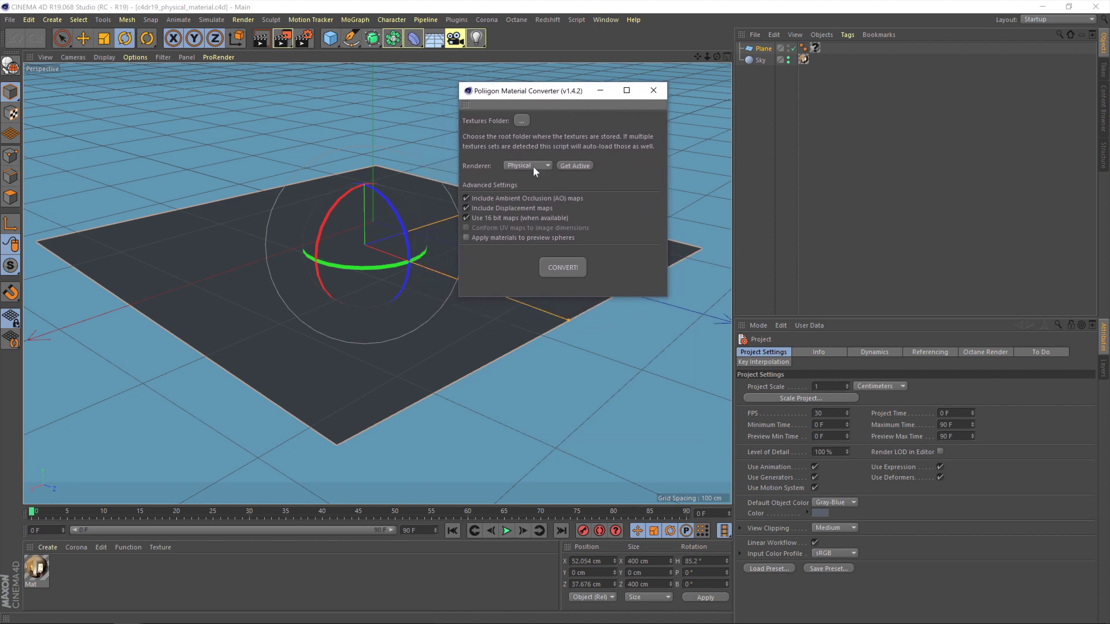
pyautogui.click(654, 91)
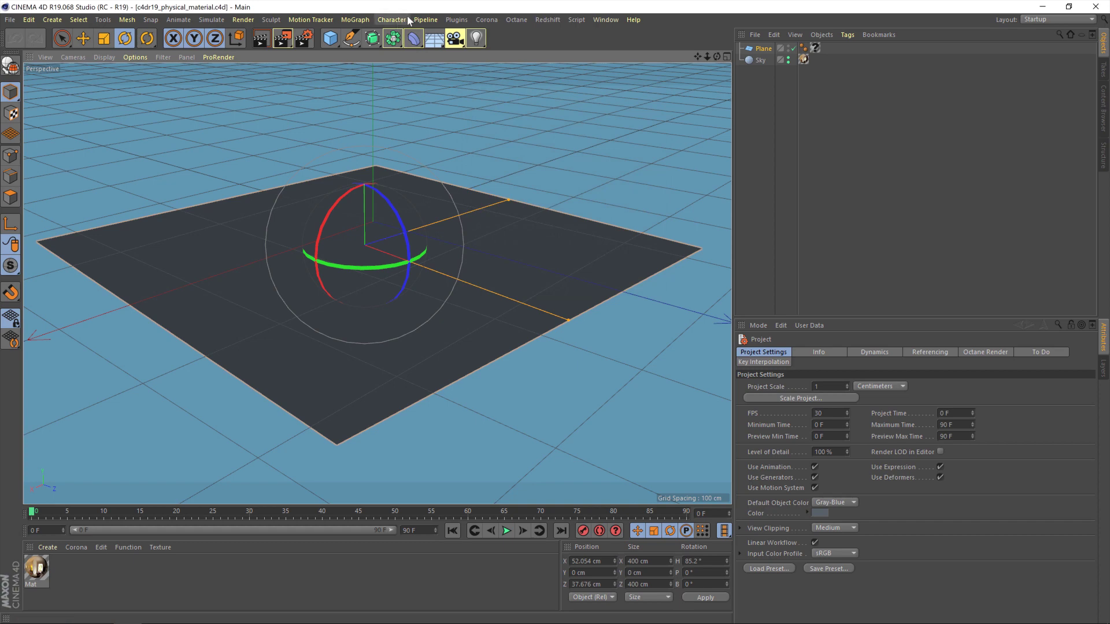
pyautogui.click(456, 20)
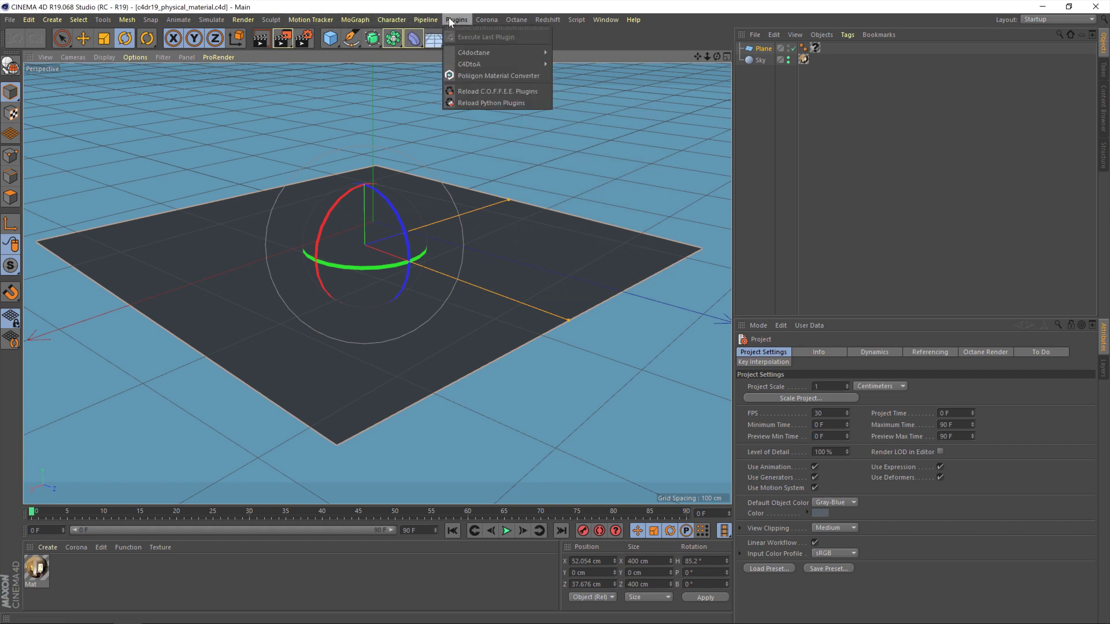
pyautogui.click(473, 77)
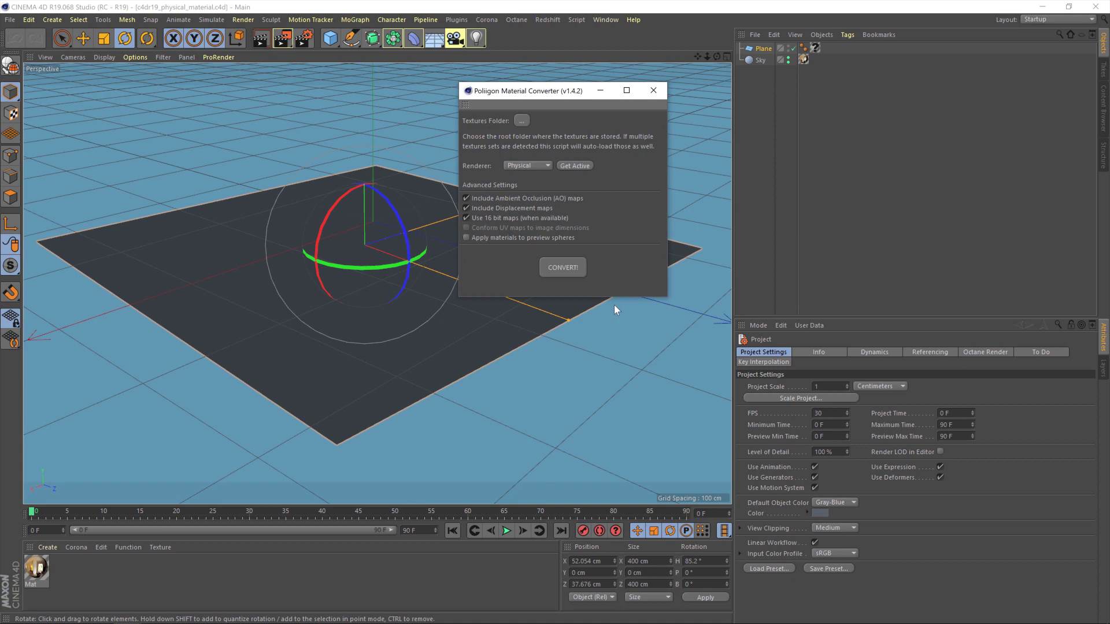
# Set the converter's Textures Folder to D:\Poliigon\Materials\WoodFlooring044
pyautogui.click(523, 121)
pyautogui.moveTo(567, 226); pyautogui.dragTo(263, 94)
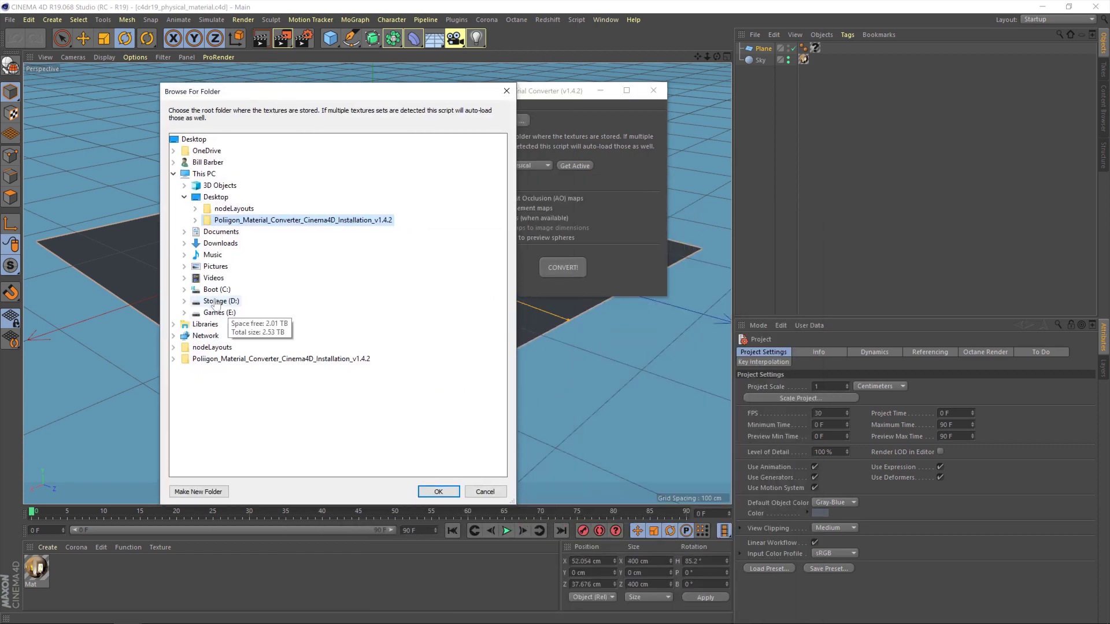
pyautogui.click(184, 301)
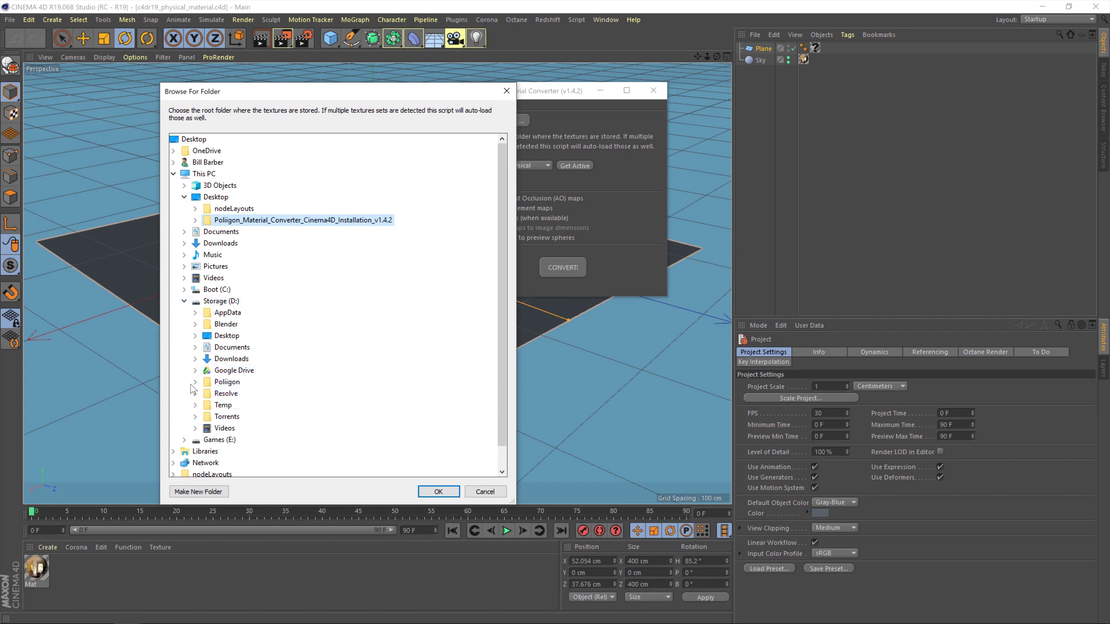
pyautogui.doubleClick(234, 381)
pyautogui.click(241, 346)
pyautogui.scroll(2, 237, 382)
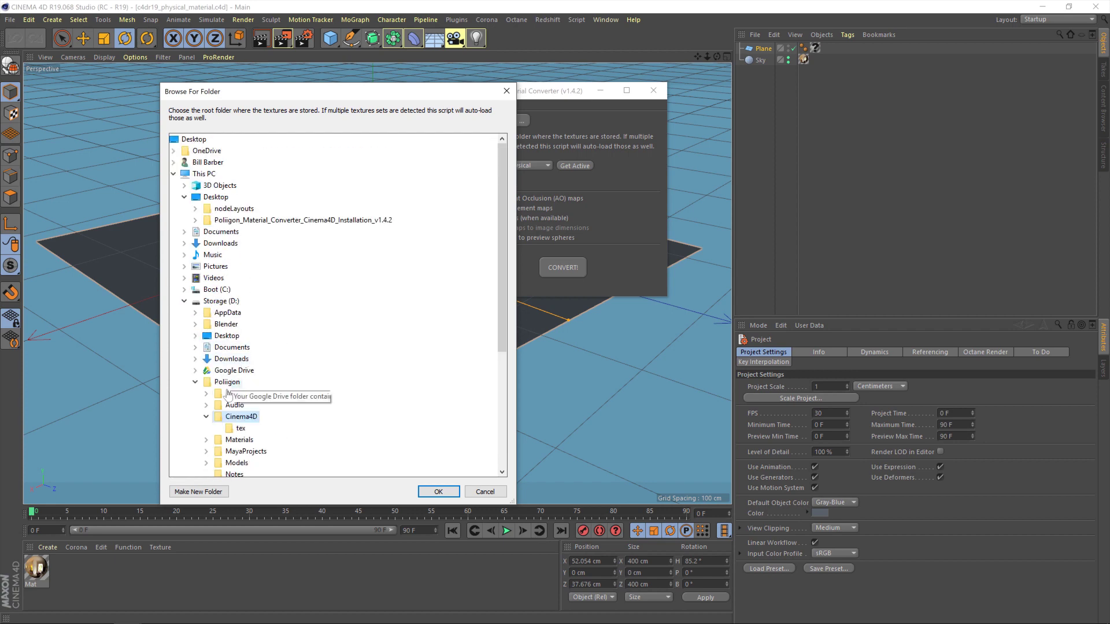
pyautogui.doubleClick(215, 428)
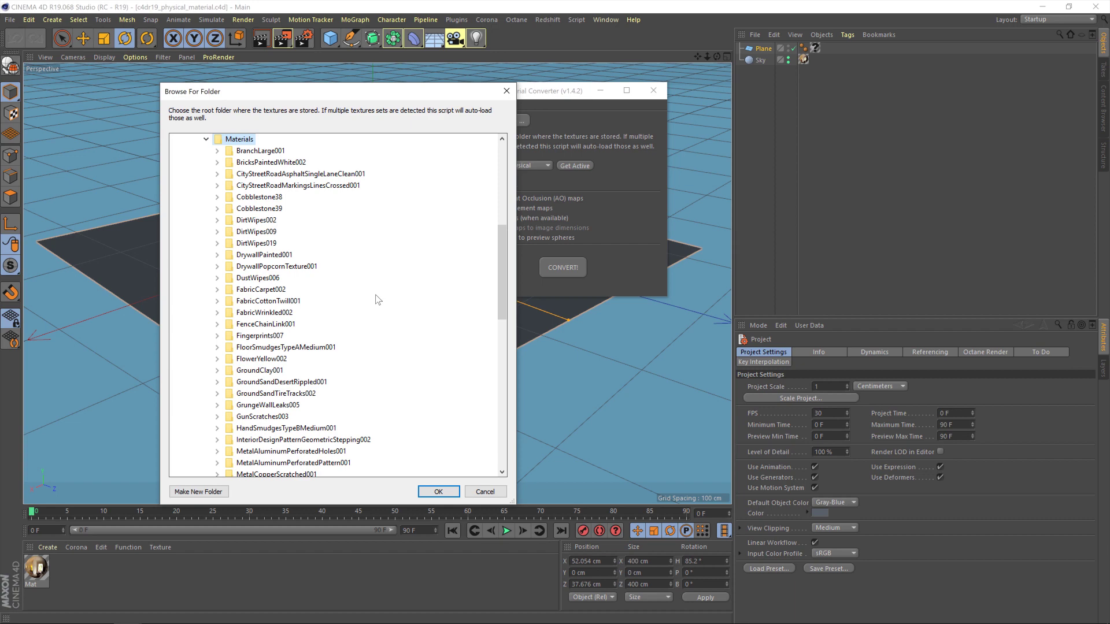
pyautogui.scroll(-3, 359, 398)
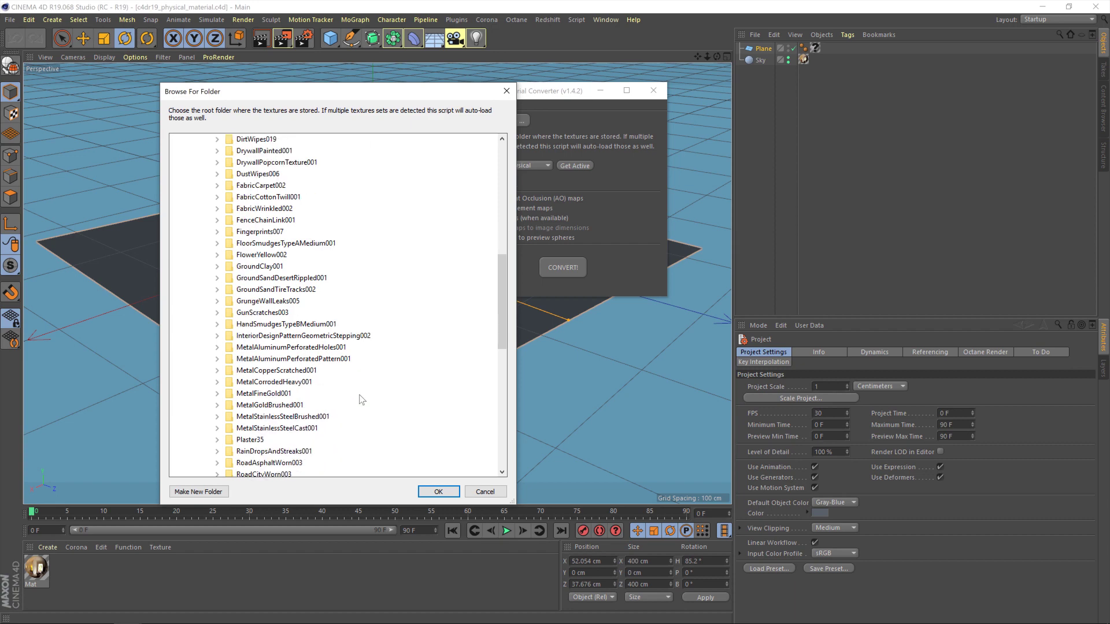
pyautogui.scroll(-8, 359, 398)
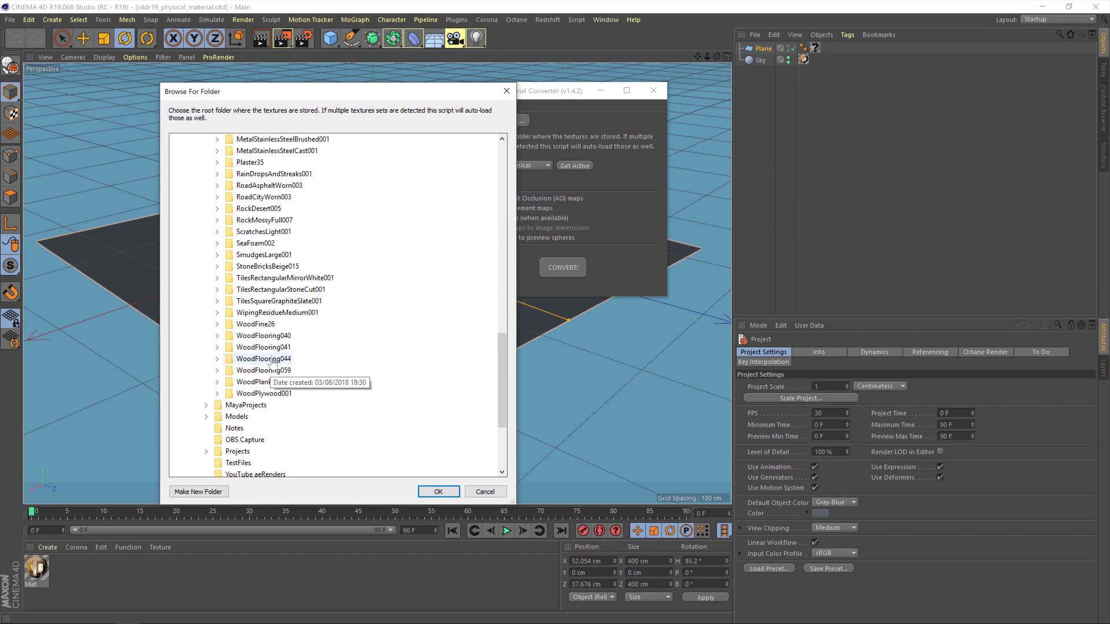
pyautogui.click(271, 358)
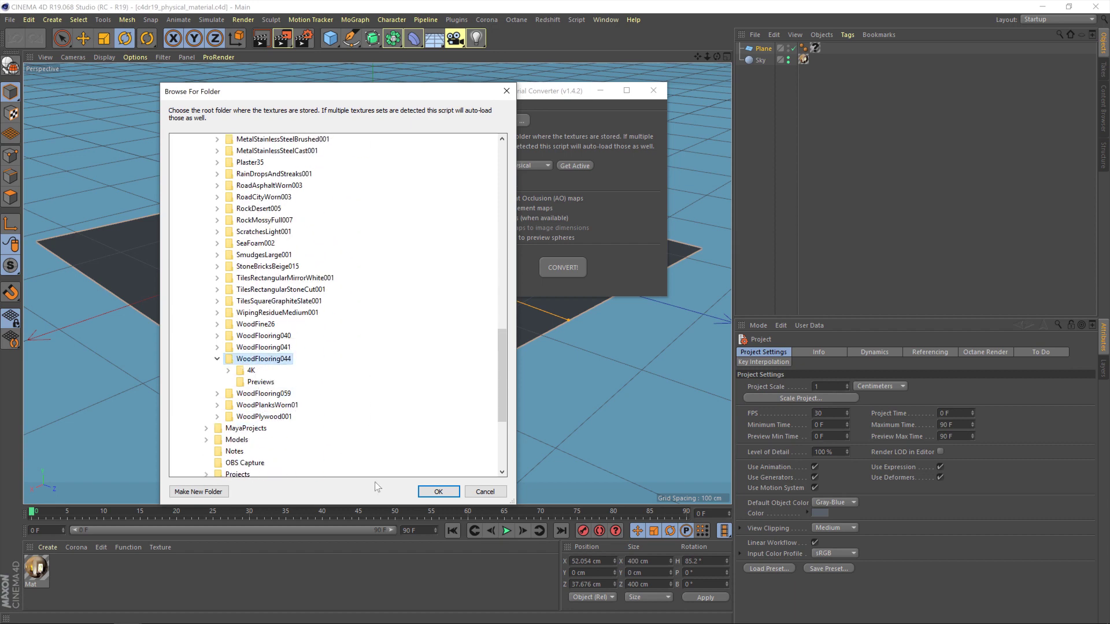
pyautogui.click(451, 494)
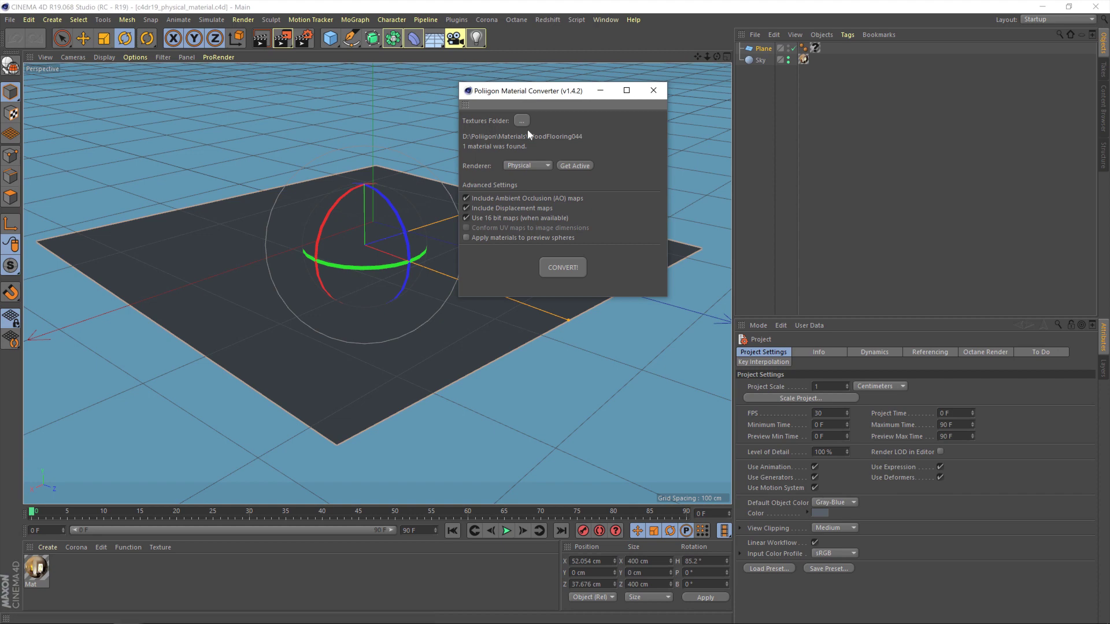
pyautogui.click(541, 165)
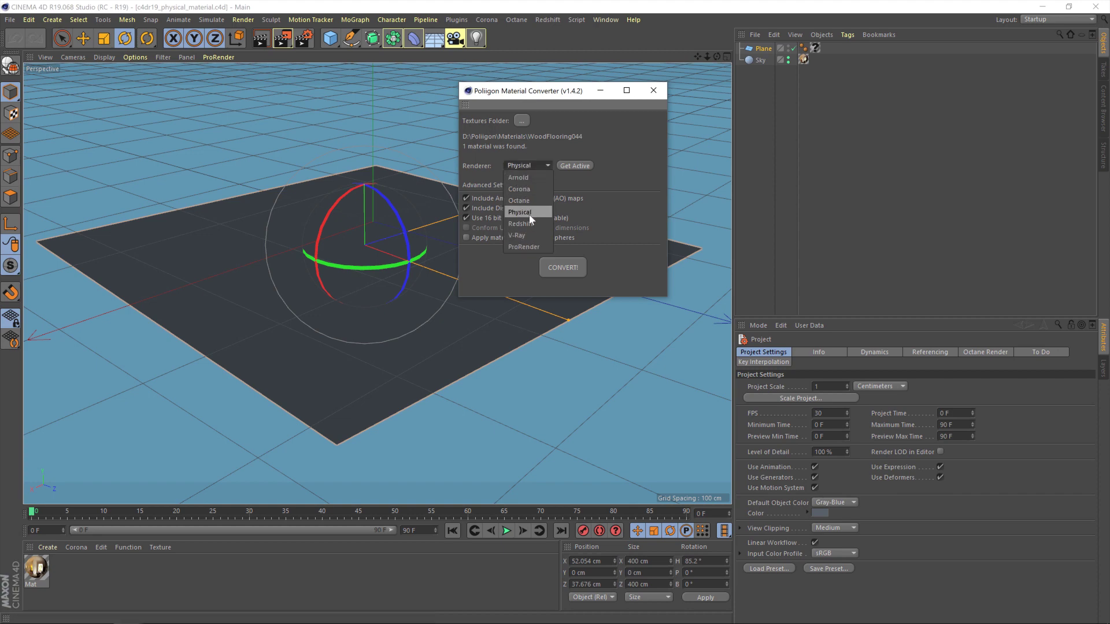
pyautogui.click(613, 168)
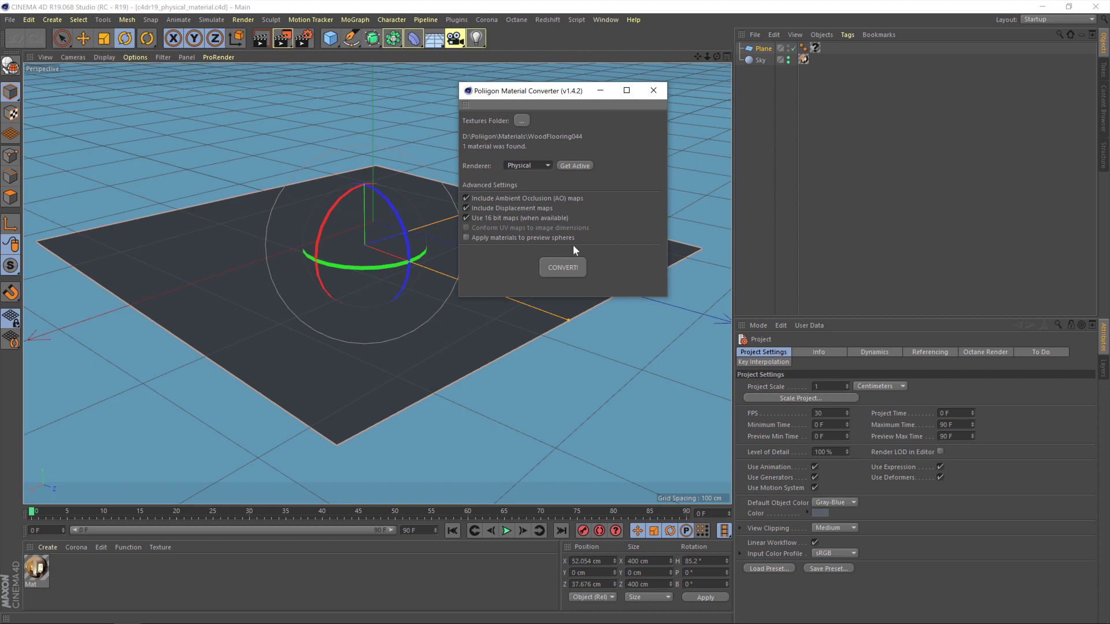
pyautogui.click(560, 269)
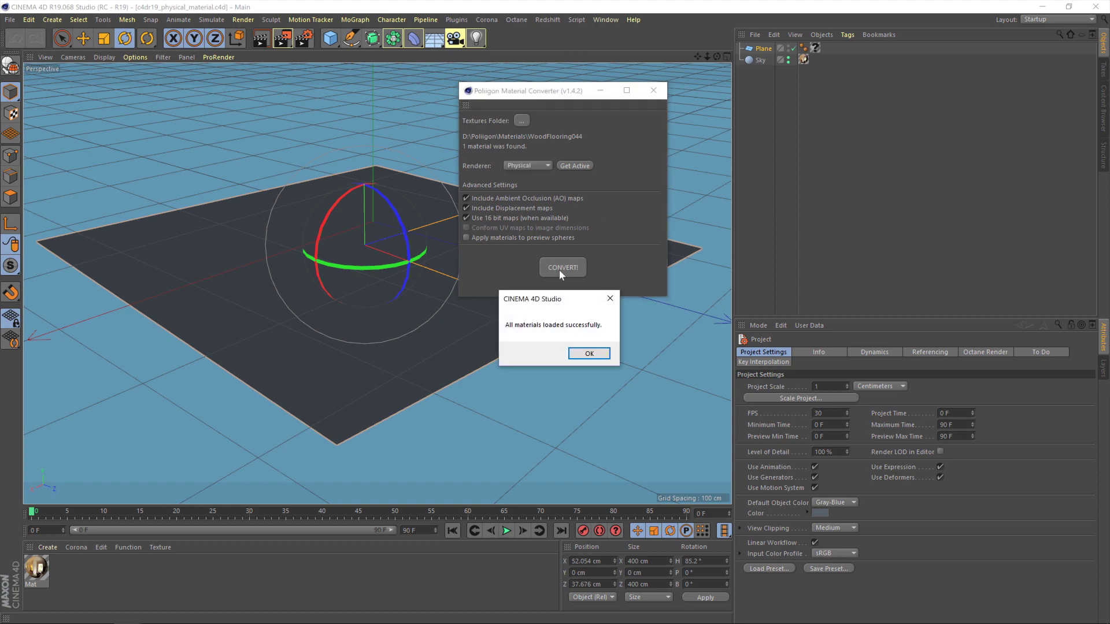
# Accept the materials-loaded message and drag the WoodFlooring044_4K material onto the plane
pyautogui.click(585, 353)
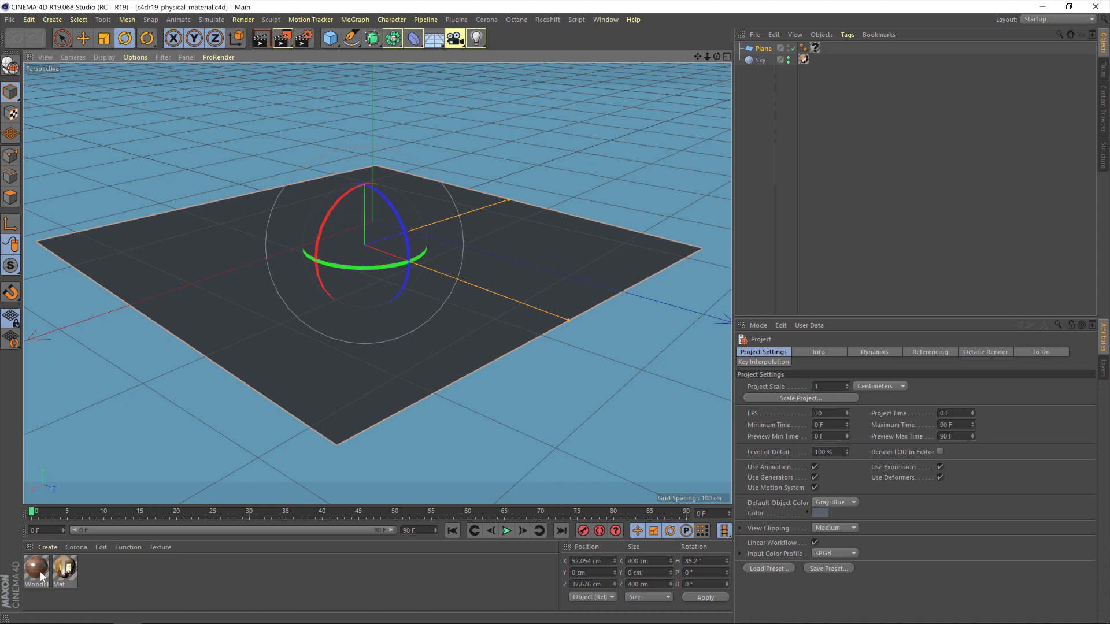
pyautogui.moveTo(40, 571); pyautogui.dragTo(287, 342)
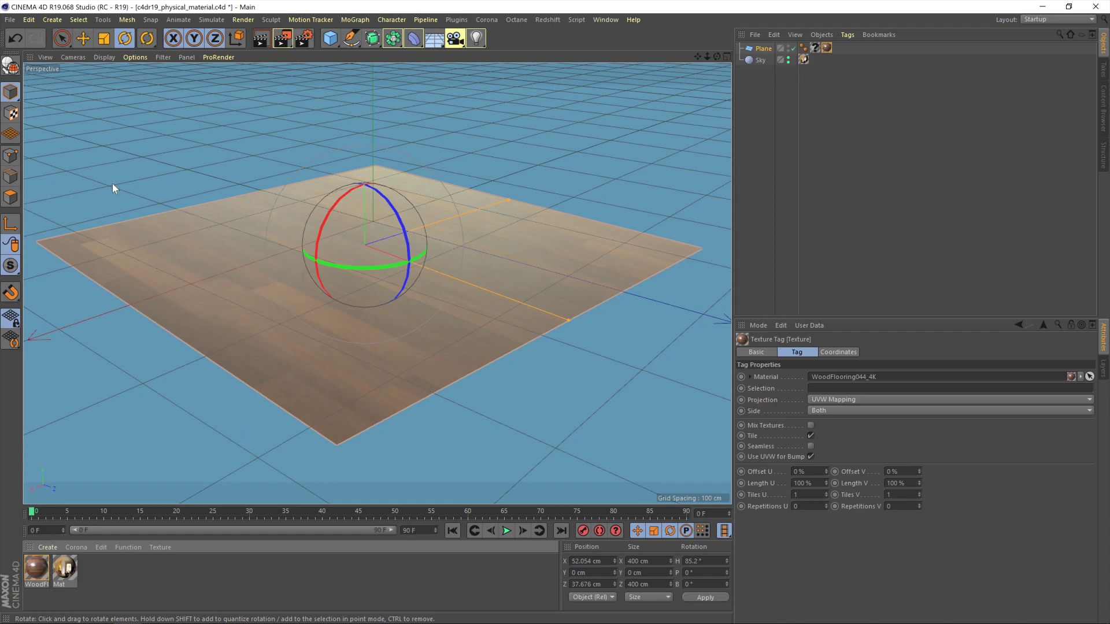
# Zoom and orbit to a low angle over the wood plane, then render to the Picture Viewer
pyautogui.scroll(5, 363, 380)
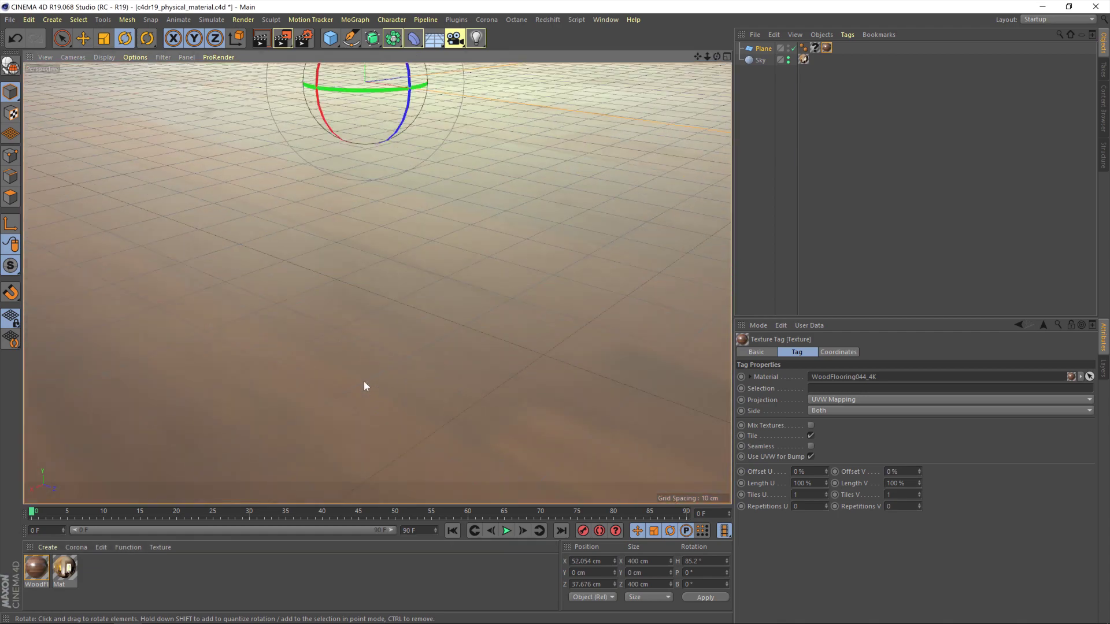
pyautogui.scroll(-3, 363, 380)
pyautogui.scroll(3, 363, 380)
pyautogui.keyDown('alt'); pyautogui.moveTo(433, 322); pyautogui.dragTo(477, 360, button='middle'); pyautogui.keyUp('alt')
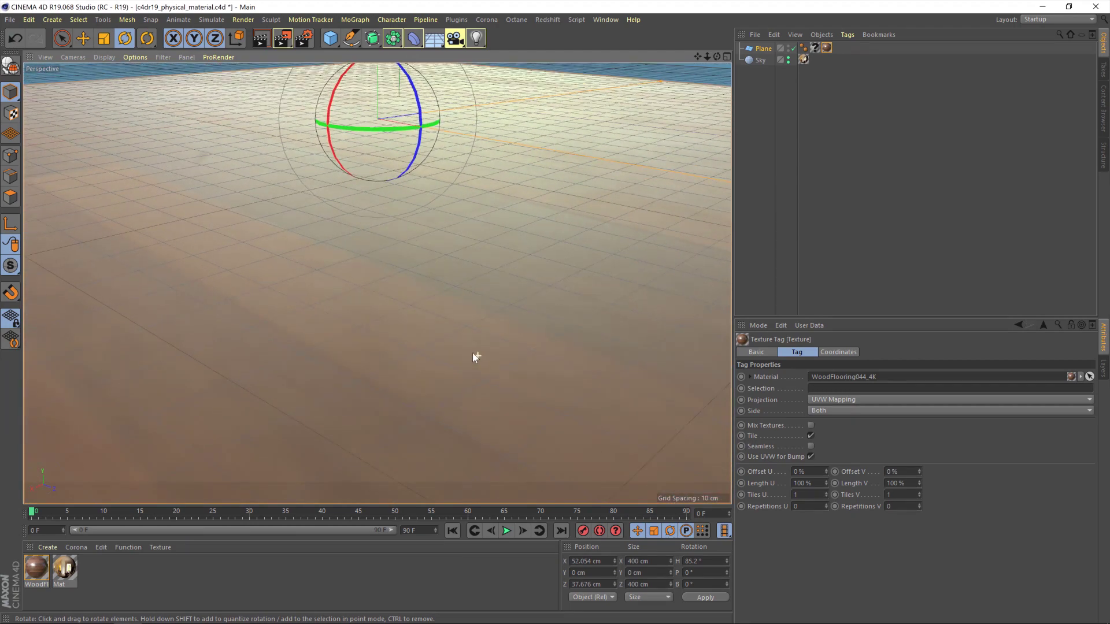
pyautogui.keyDown('alt'); pyautogui.moveTo(475, 360); pyautogui.dragTo(481, 376); pyautogui.keyUp('alt')
pyautogui.hotkey('shift', 'r')
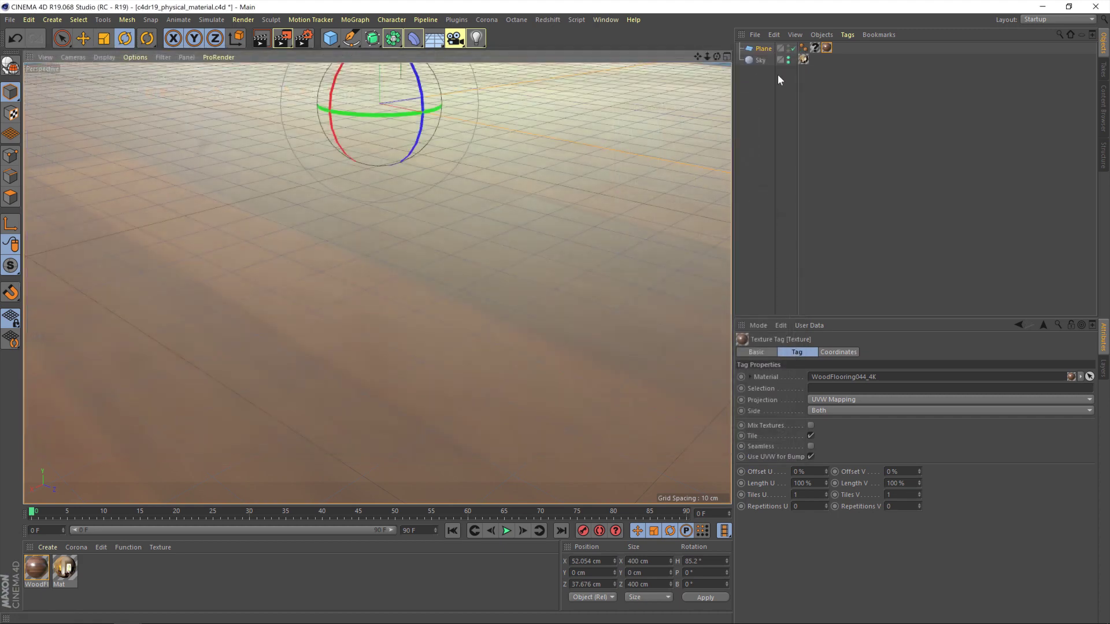
# Close the render and show WoodFlooring044_4K's Reflectance channel with the Roughness texture expanded
pyautogui.click(791, 56)
pyautogui.doubleClick(36, 570)
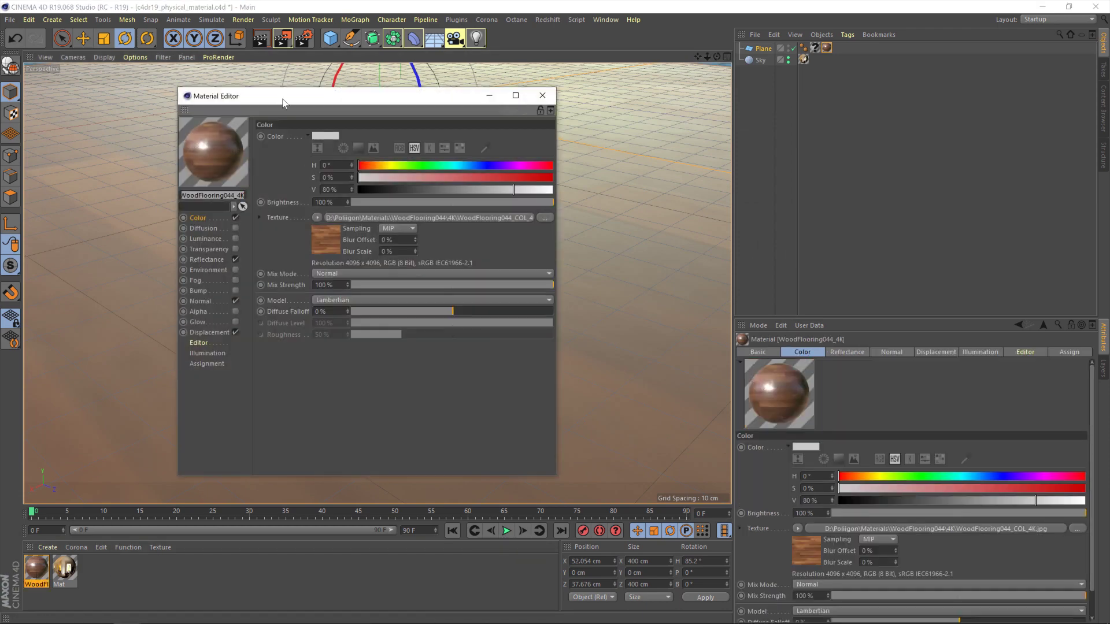
pyautogui.moveTo(283, 101); pyautogui.dragTo(349, 87)
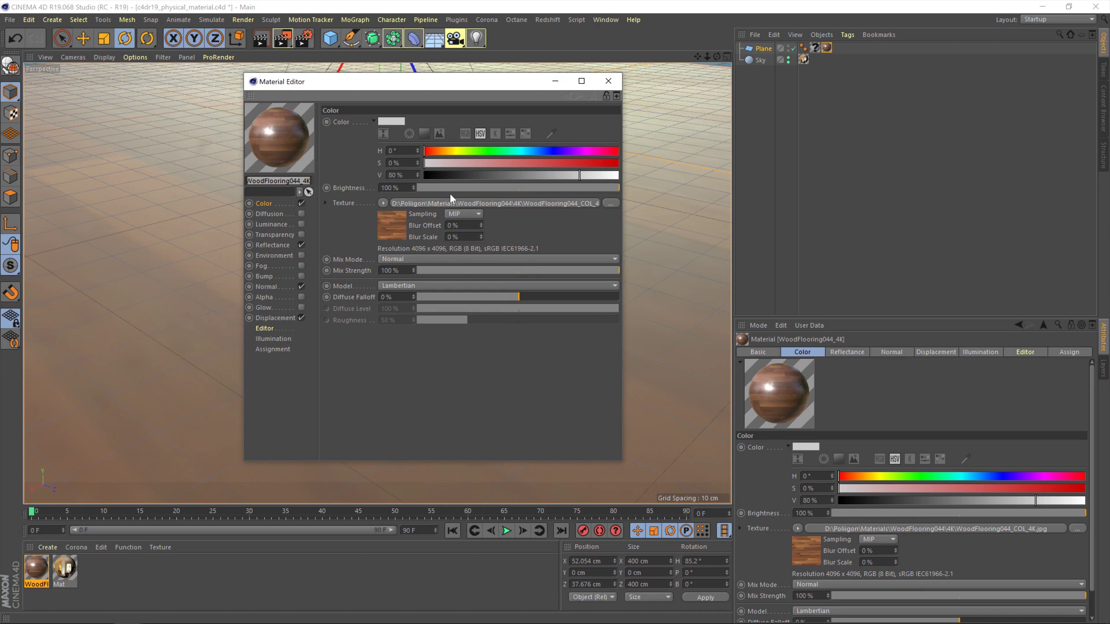
pyautogui.click(272, 245)
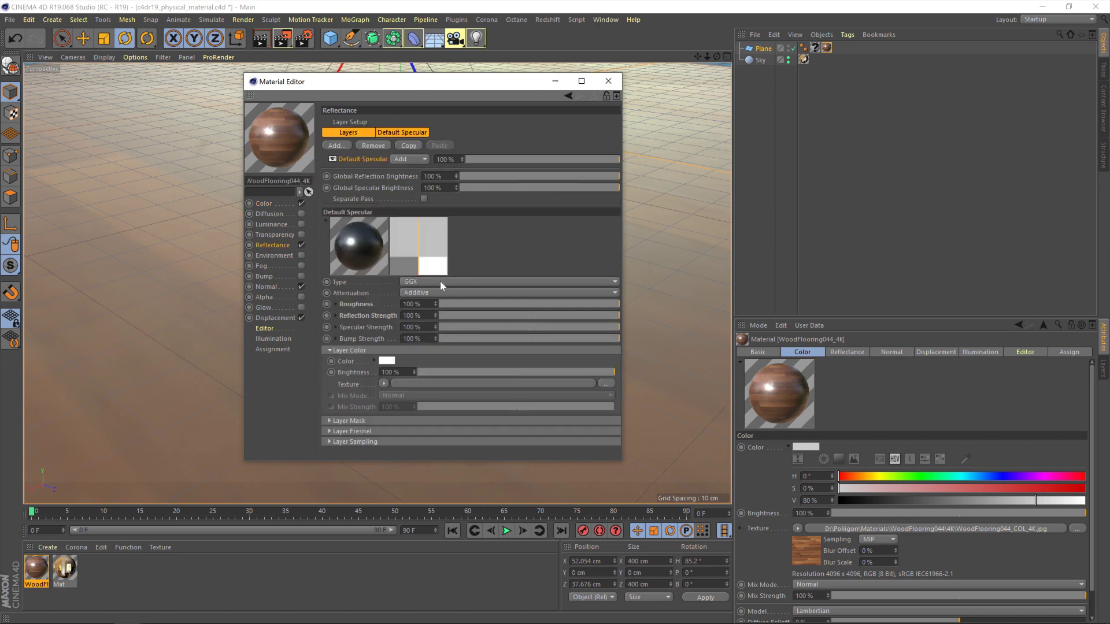
pyautogui.click(336, 304)
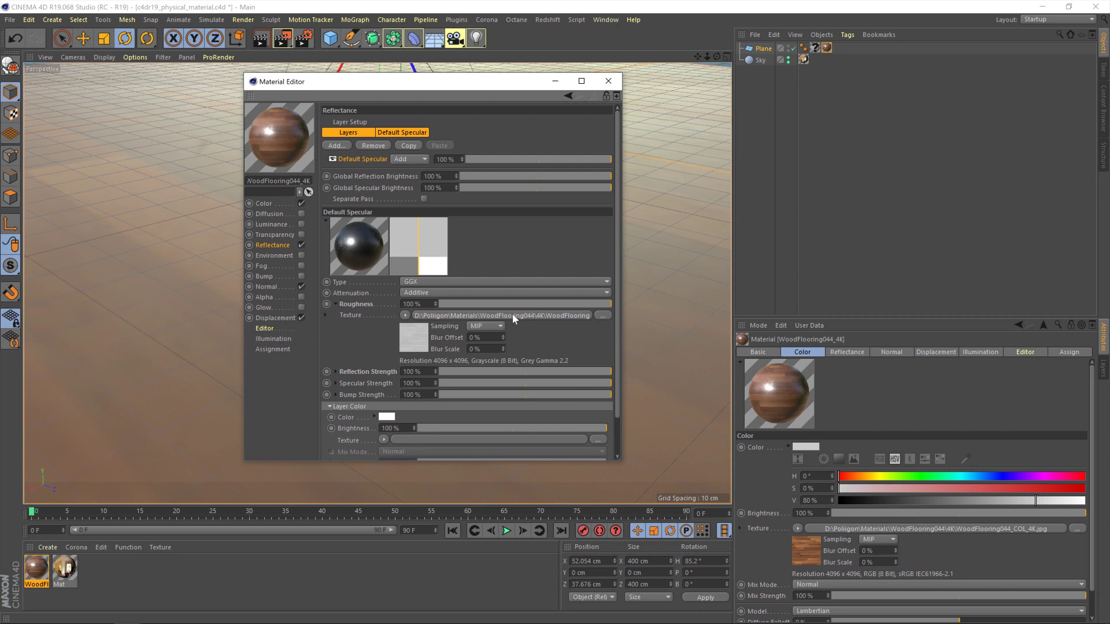
# Replace the Roughness texture with a Layer shader and show its GLOSS layer properties
pyautogui.click(407, 316)
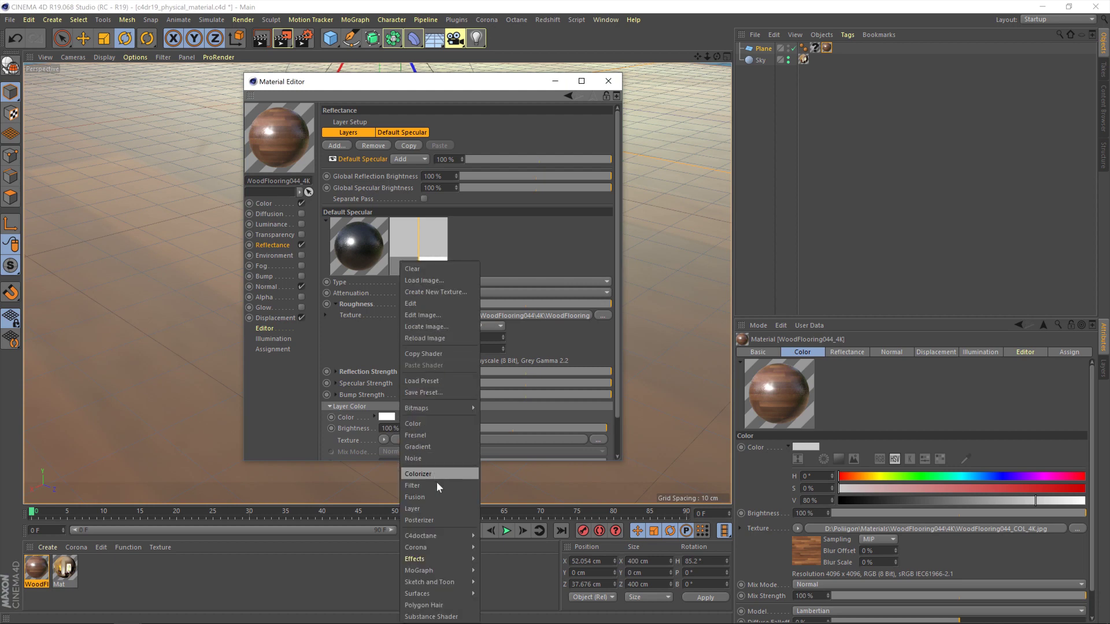
pyautogui.click(443, 510)
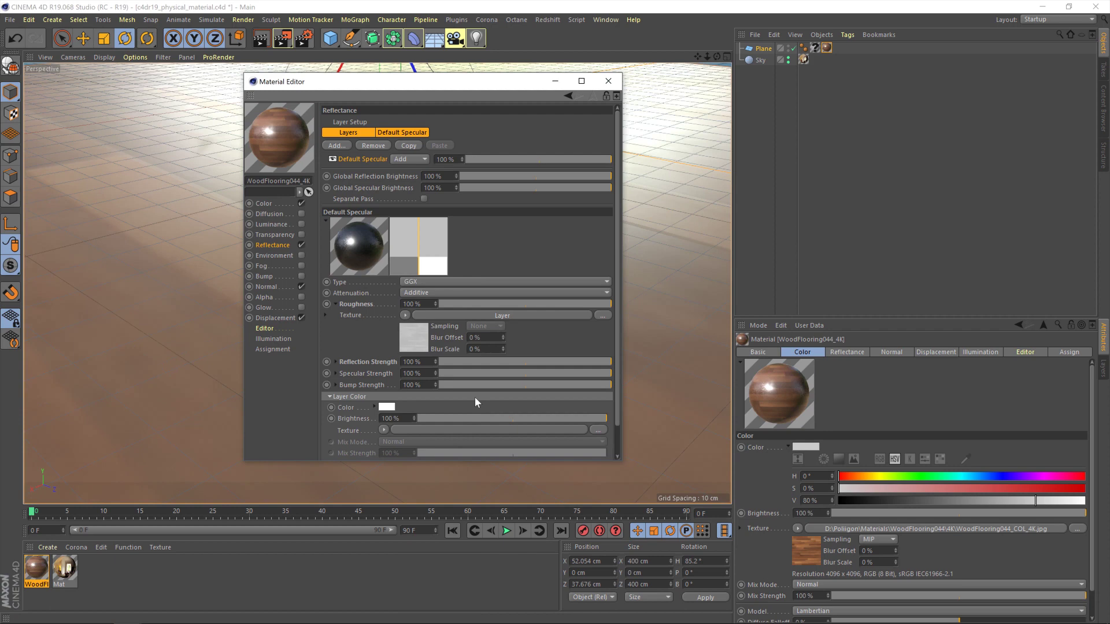
pyautogui.click(474, 316)
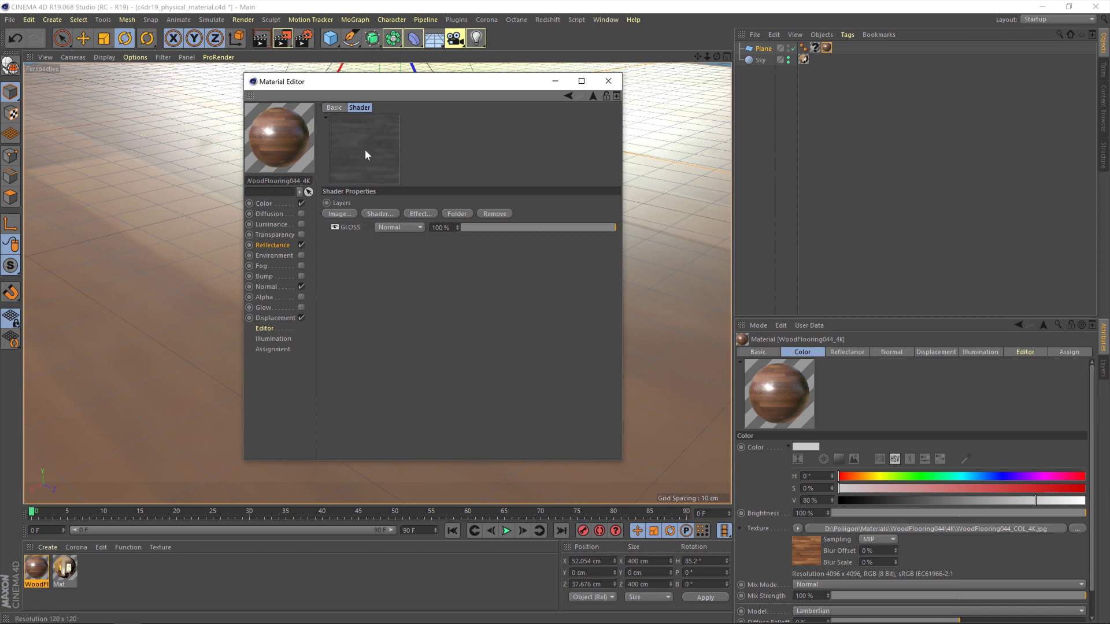
pyautogui.click(568, 96)
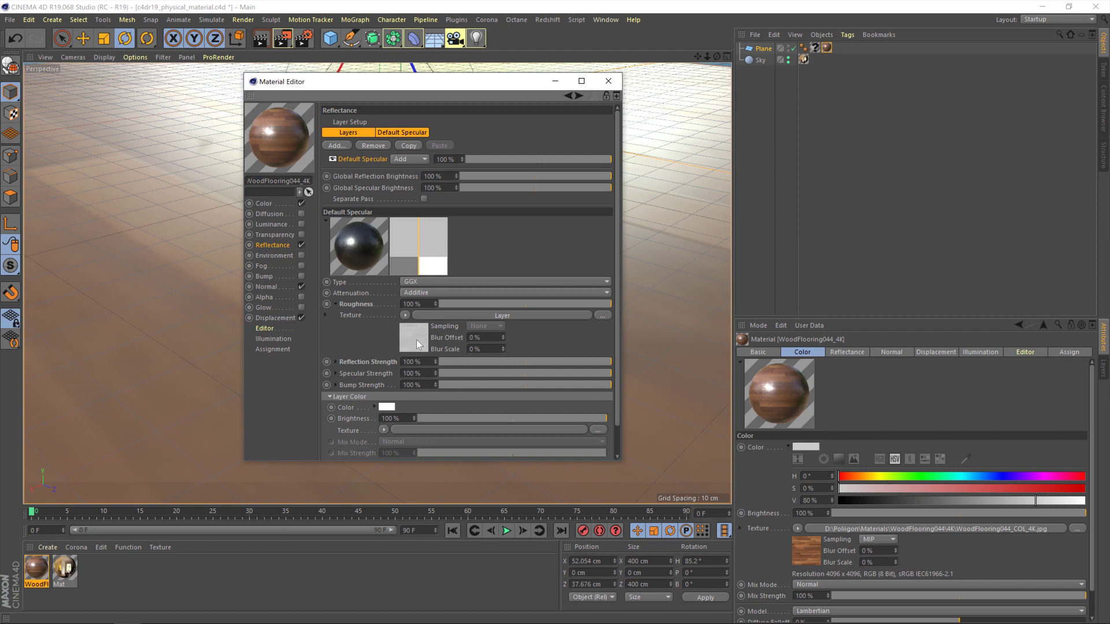
pyautogui.click(578, 96)
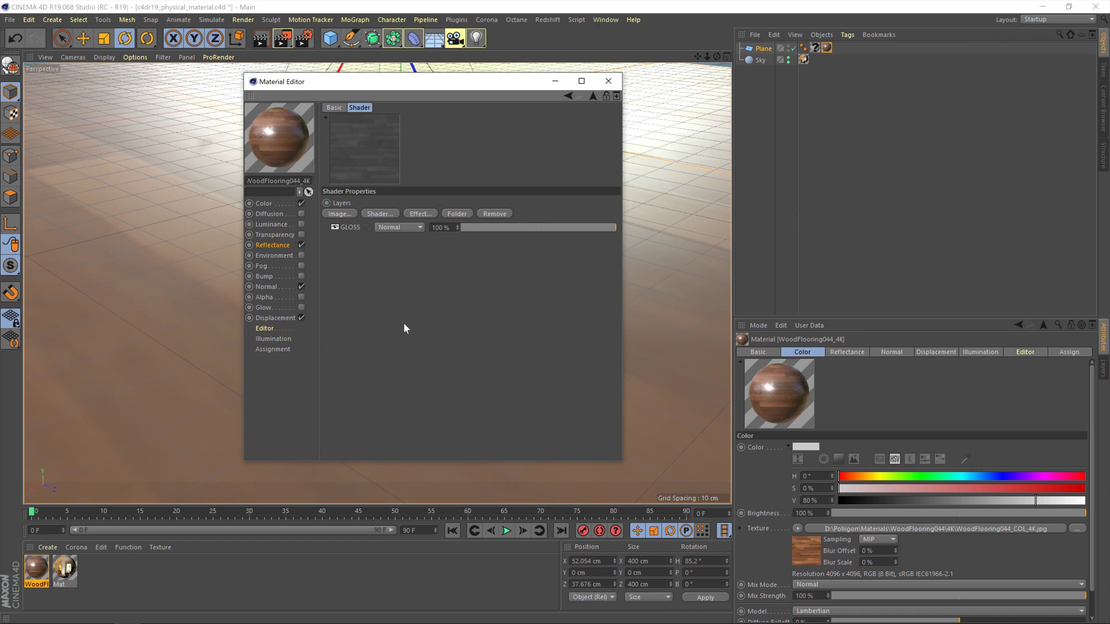
# Rename the GLOSS layer to Roughness and set its blend mode to Screen
pyautogui.doubleClick(349, 227)
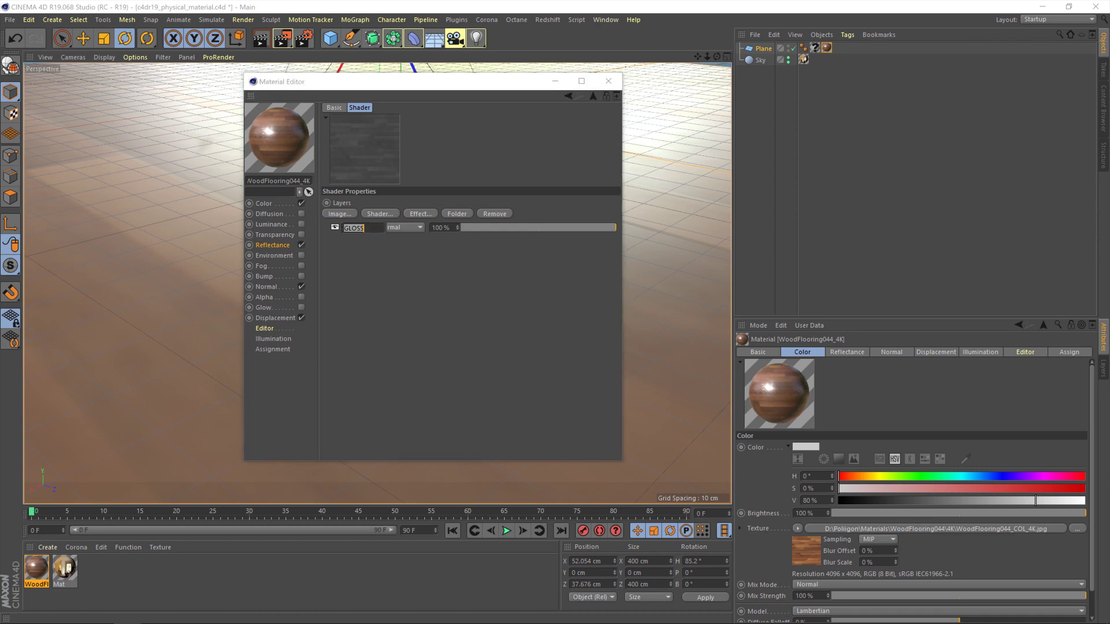
pyautogui.write('Roughness')
pyautogui.press('Return')
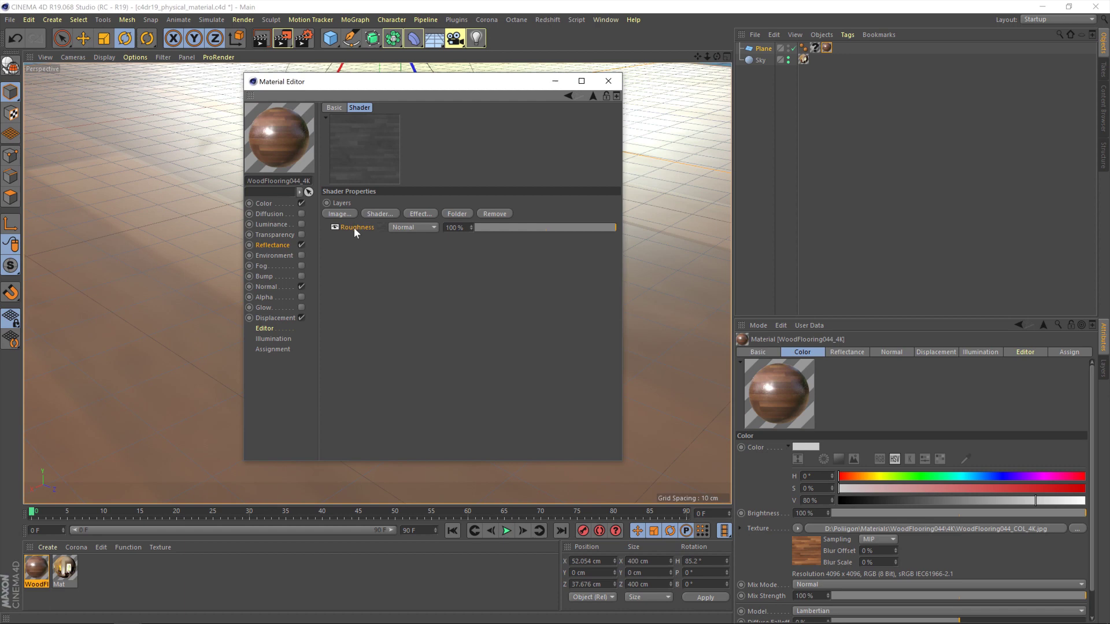
pyautogui.click(411, 227)
pyautogui.click(414, 268)
# Set the Roughness layer's strength to 65%
pyautogui.moveTo(594, 232); pyautogui.dragTo(480, 227)
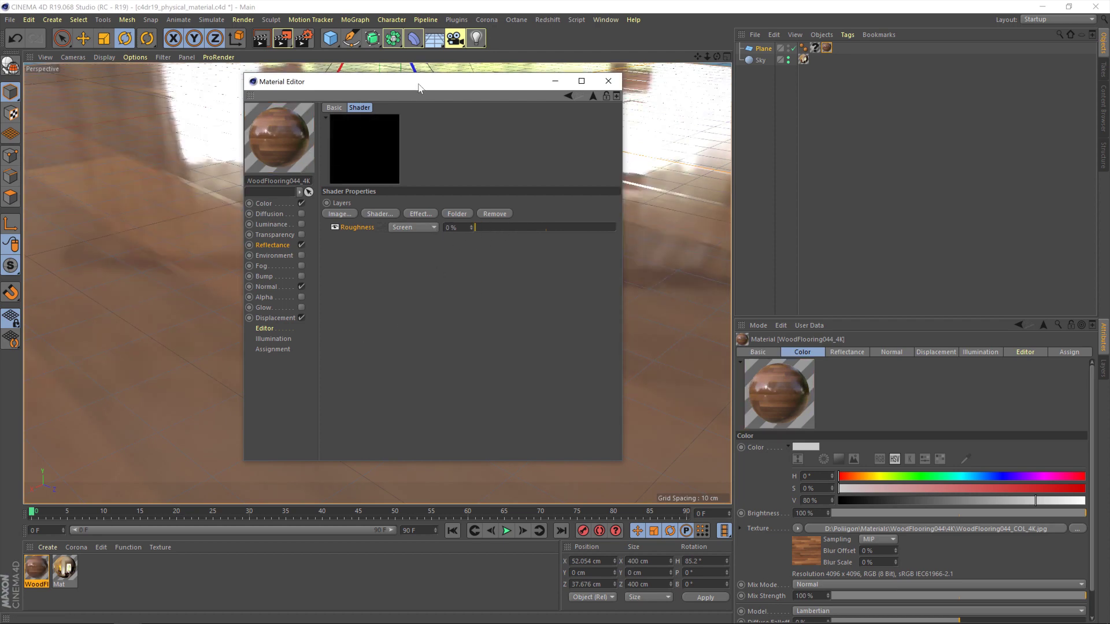
pyautogui.moveTo(420, 81); pyautogui.dragTo(252, 210)
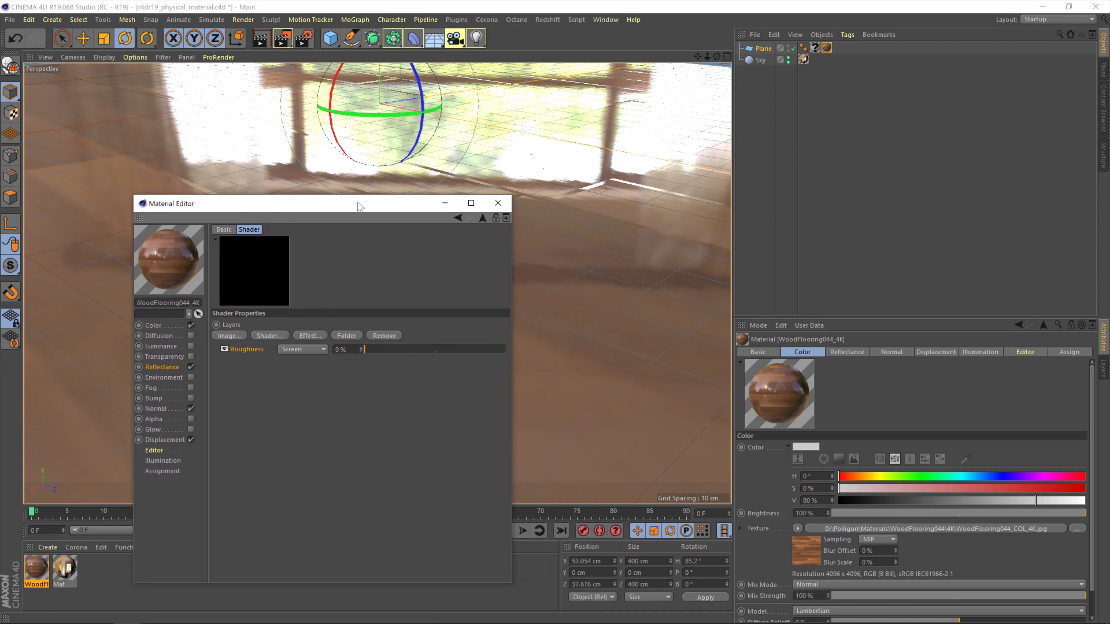
pyautogui.moveTo(357, 211); pyautogui.dragTo(413, 187)
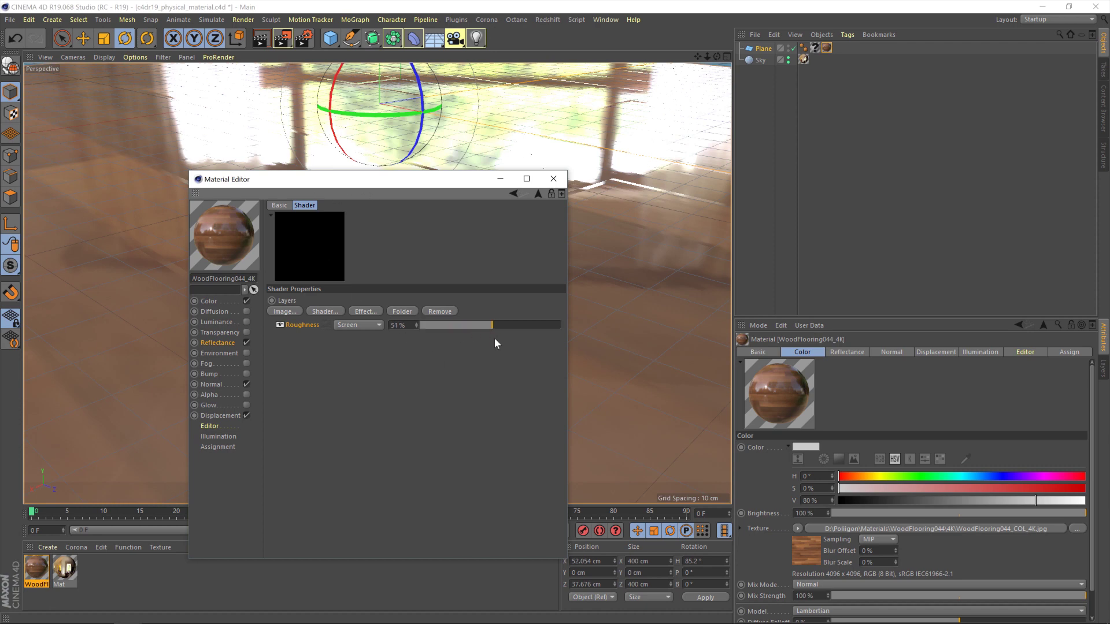
pyautogui.moveTo(494, 339); pyautogui.dragTo(502, 341)
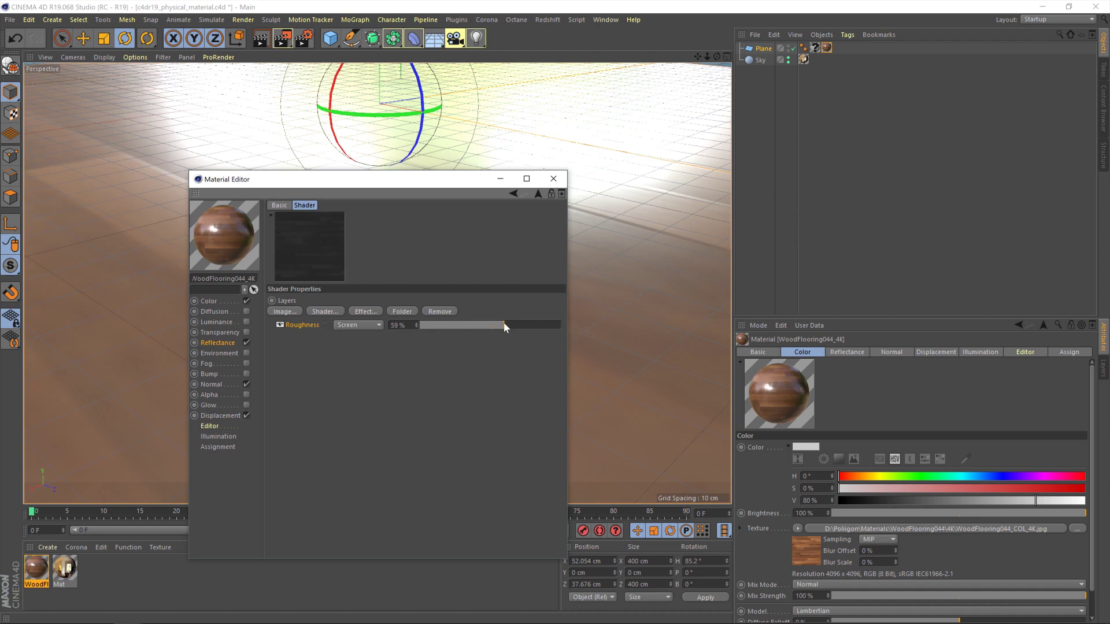
pyautogui.moveTo(510, 324); pyautogui.dragTo(513, 325)
pyautogui.moveTo(366, 179); pyautogui.dragTo(335, 97)
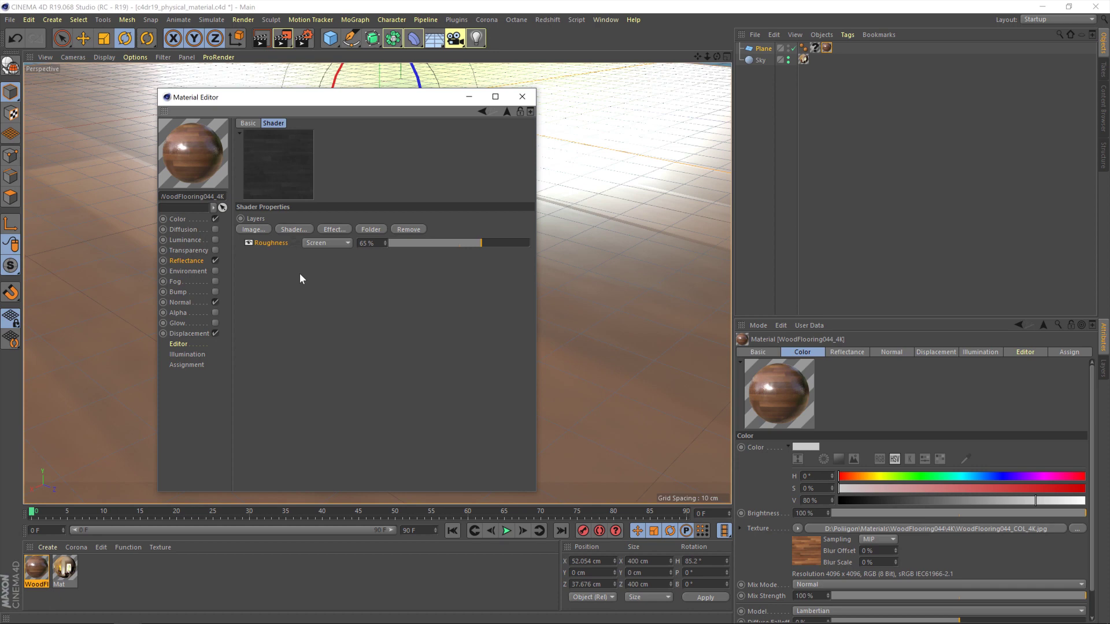
# Close the Material Editor, re-render, and compare the 2:21 and 2:23 history renders
pyautogui.click(522, 96)
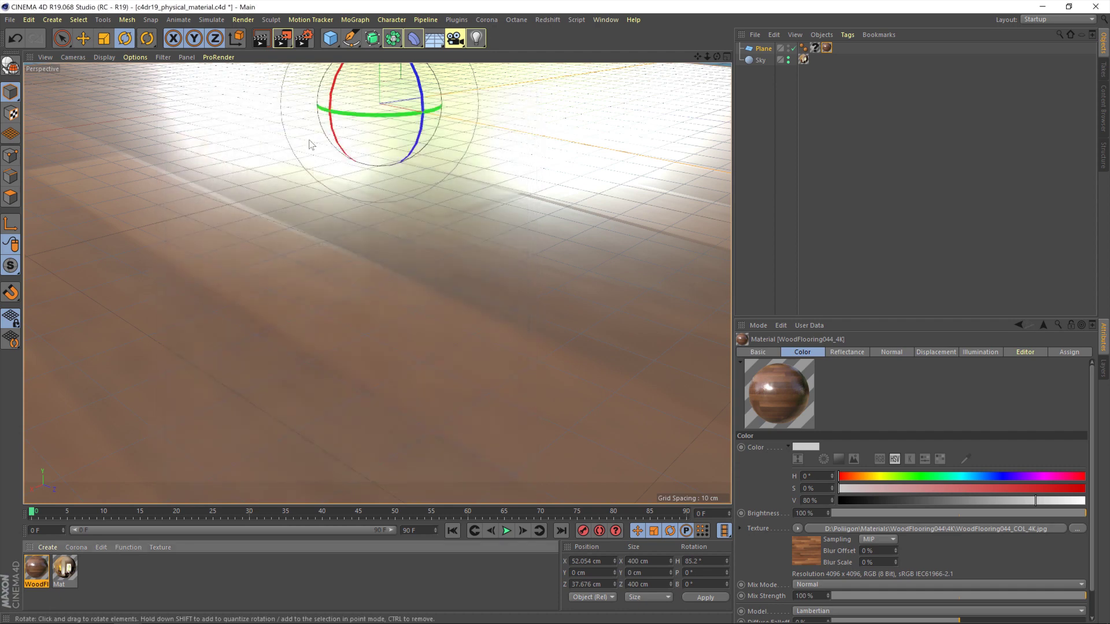
pyautogui.click(286, 39)
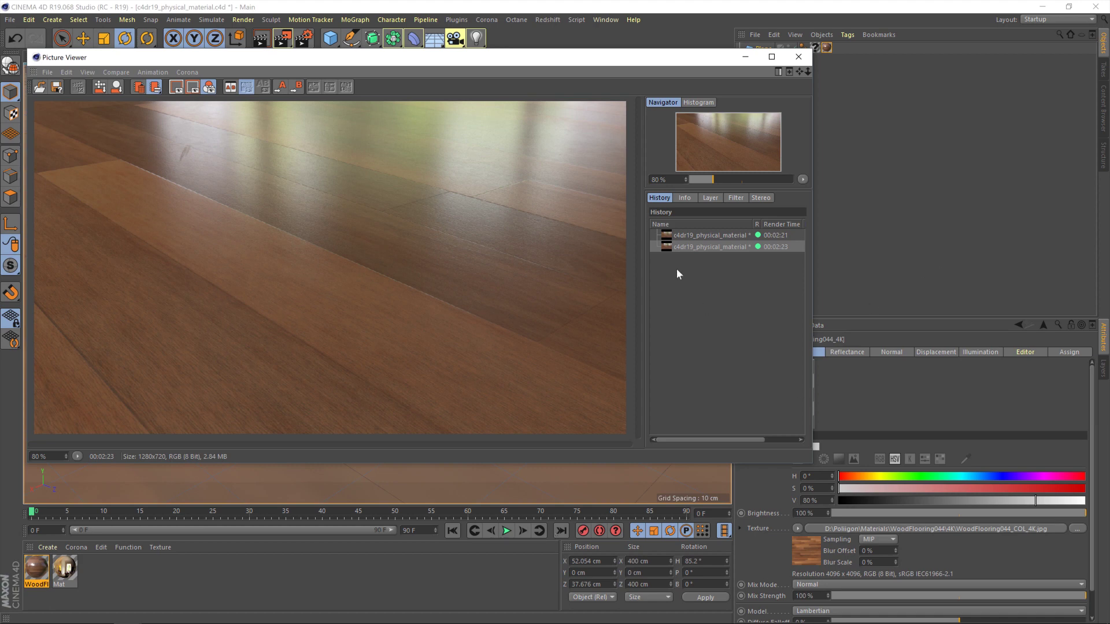
pyautogui.click(702, 236)
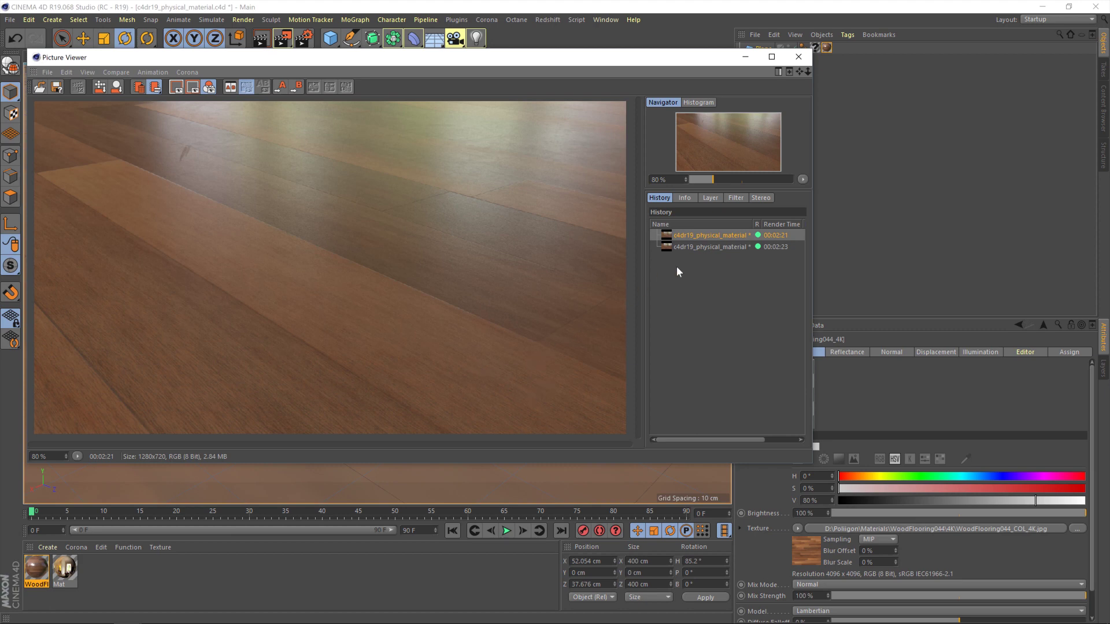
pyautogui.click(704, 247)
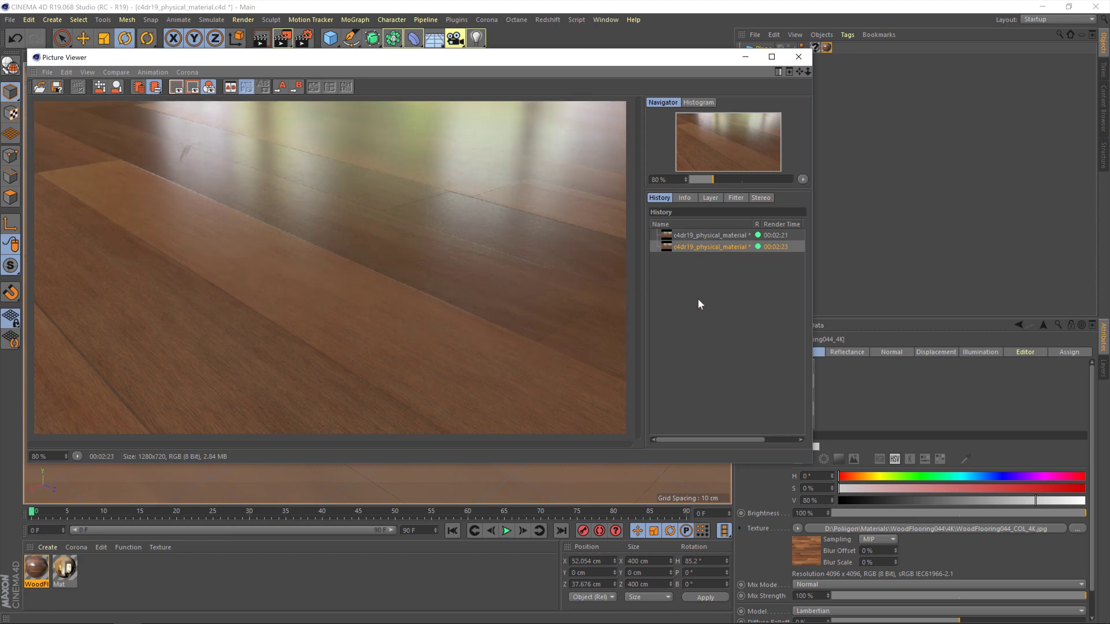